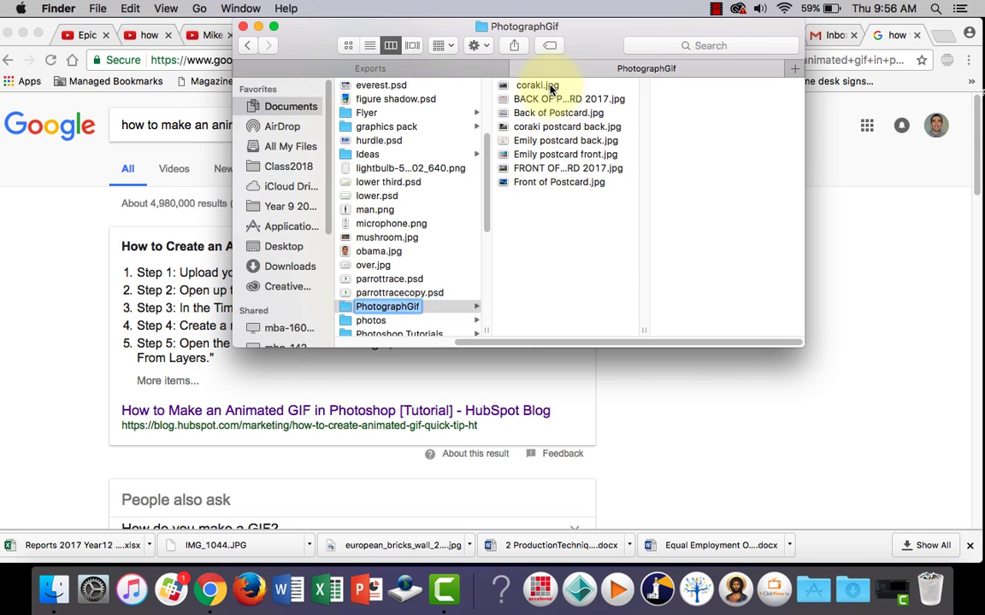
Preview the postcard images in the PhotographGif folder one by one and check their file sizes
click(535, 85)
key(Down)
key(Down)
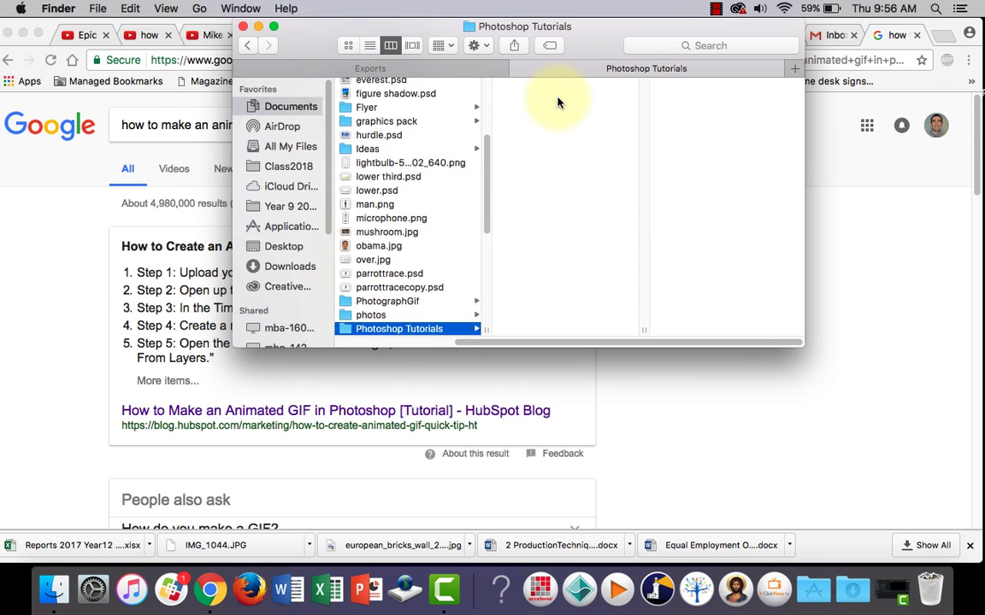
click(440, 300)
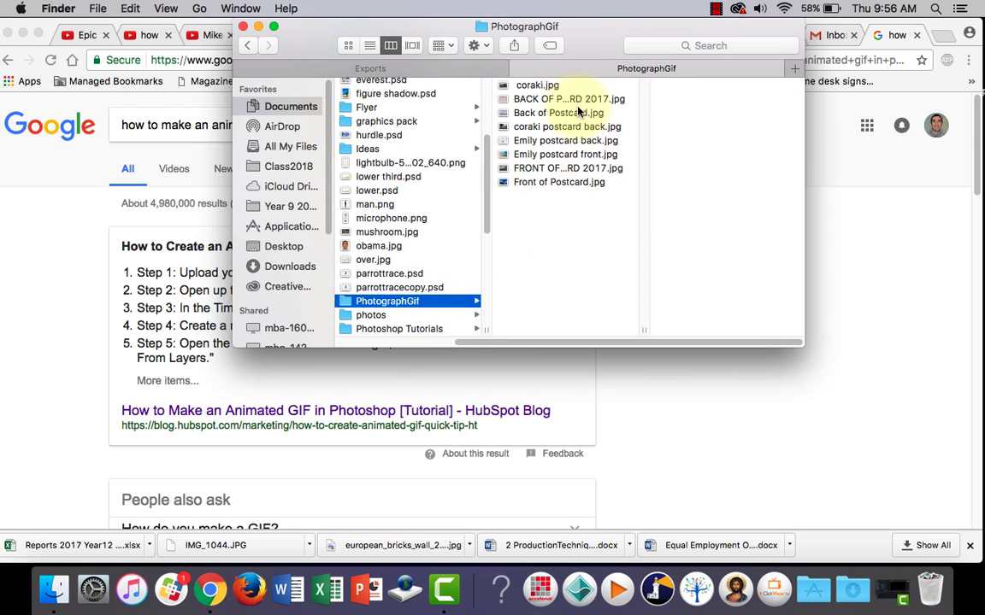
click(564, 96)
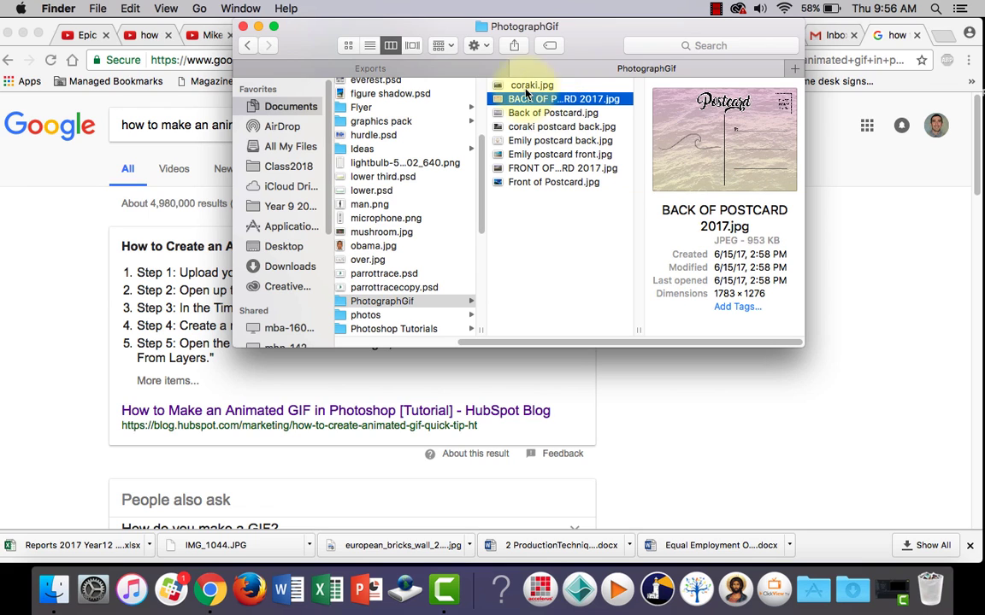
click(543, 113)
click(558, 128)
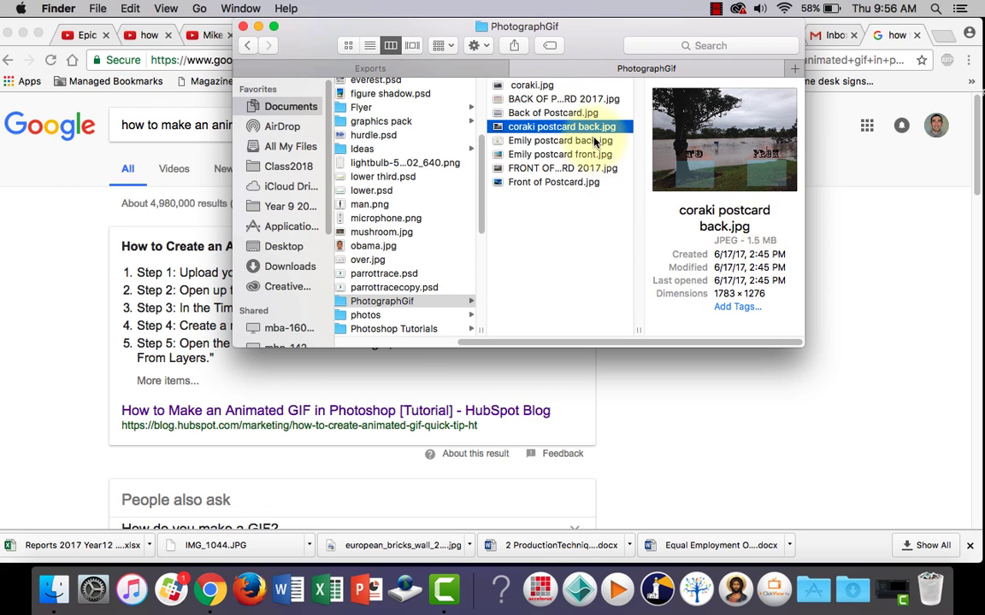
click(540, 141)
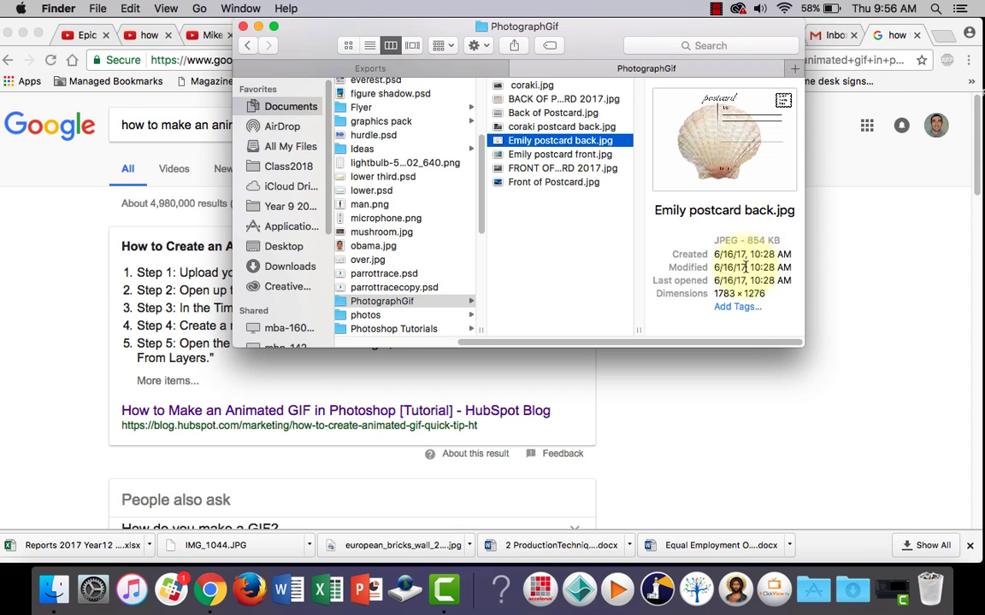
click(566, 155)
click(562, 170)
click(560, 182)
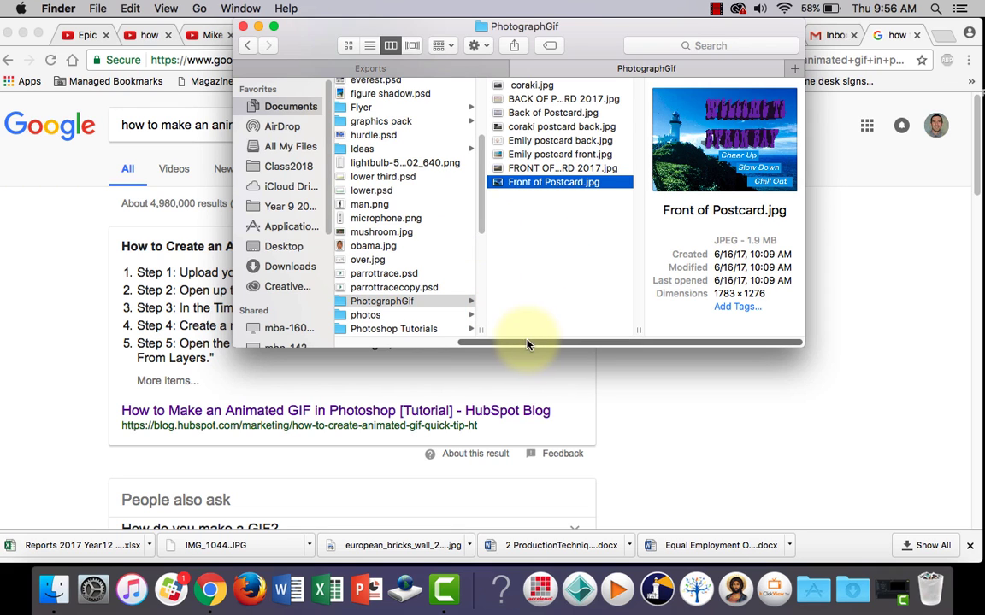
click(453, 303)
click(579, 321)
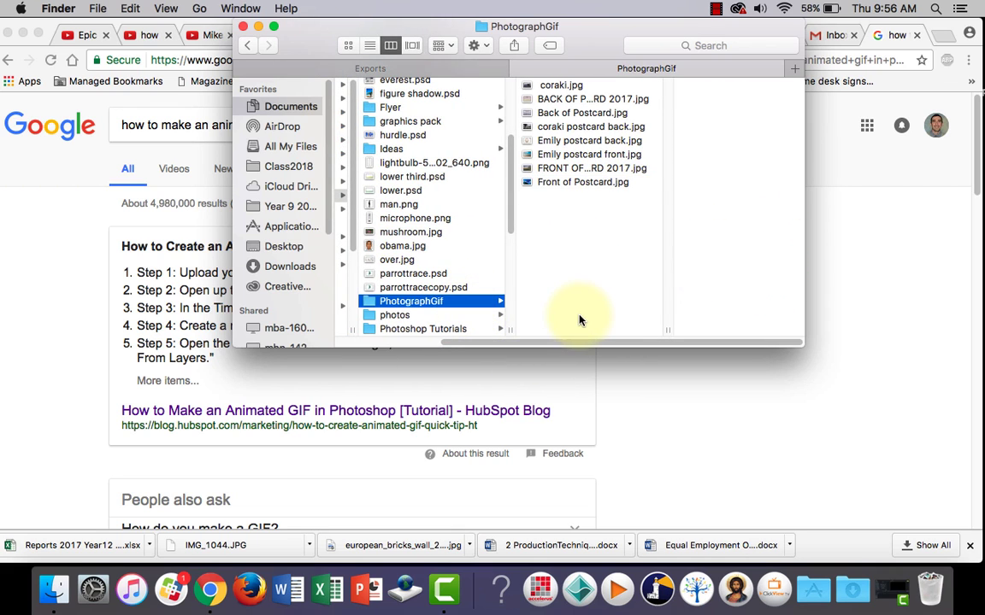
Find and launch Adobe Photoshop CC 2017
key(super+space)
text(photosh)
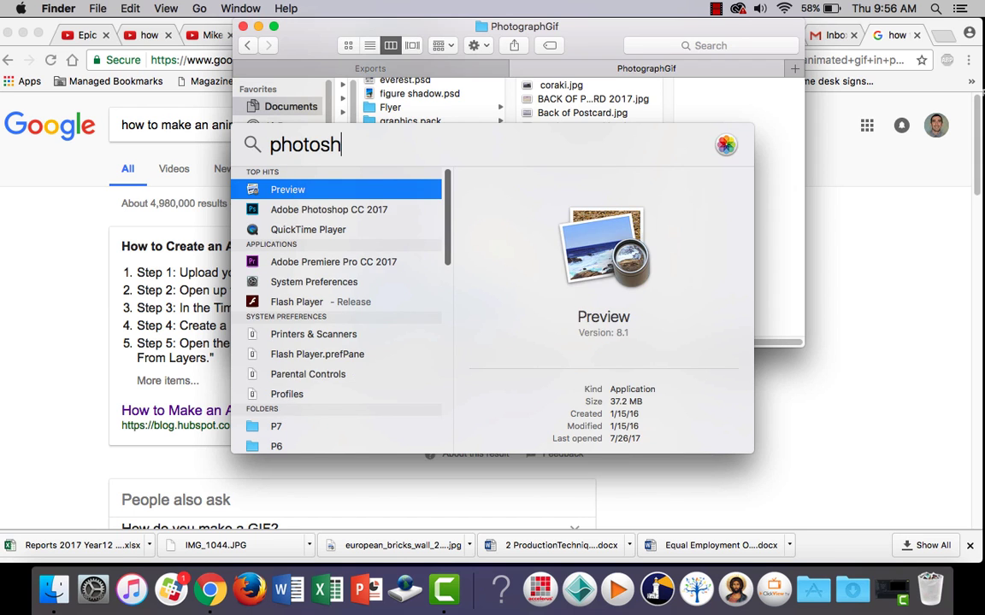
text(op)
key(Return)
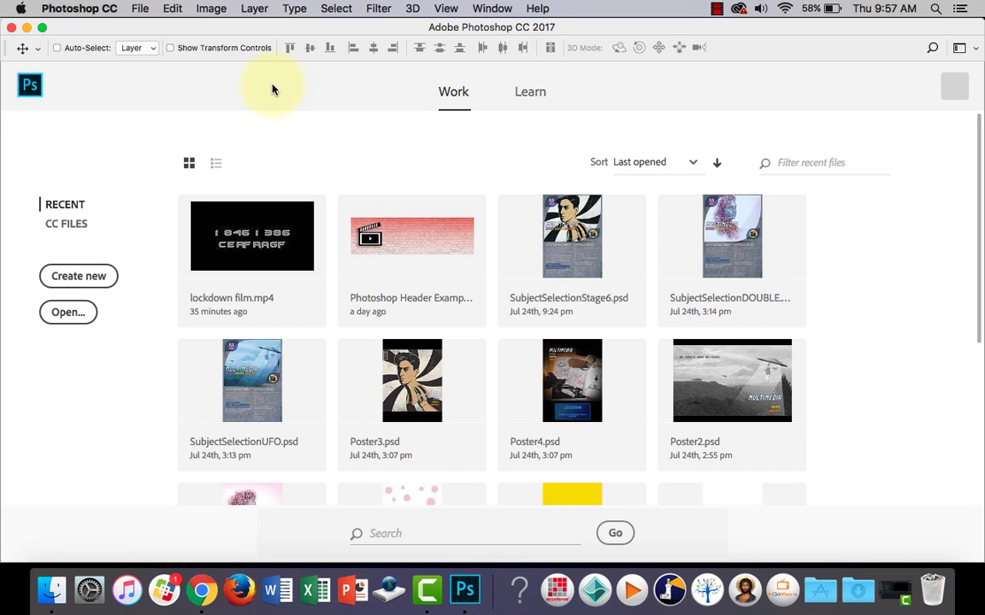
Open the Image Processor script and choose the PhotographGif folder as the source of the images
click(139, 8)
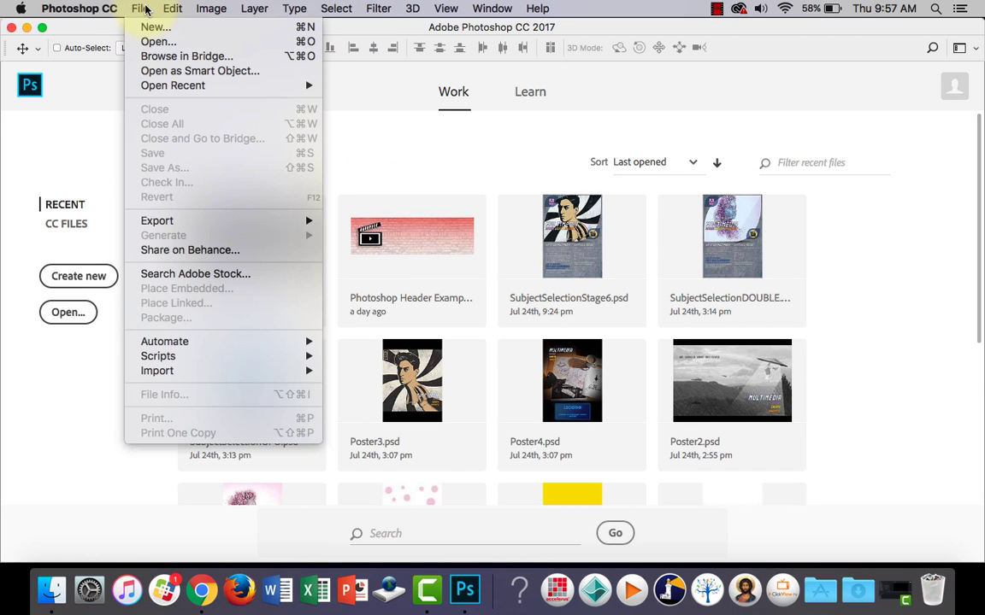
mouse_move(267, 357)
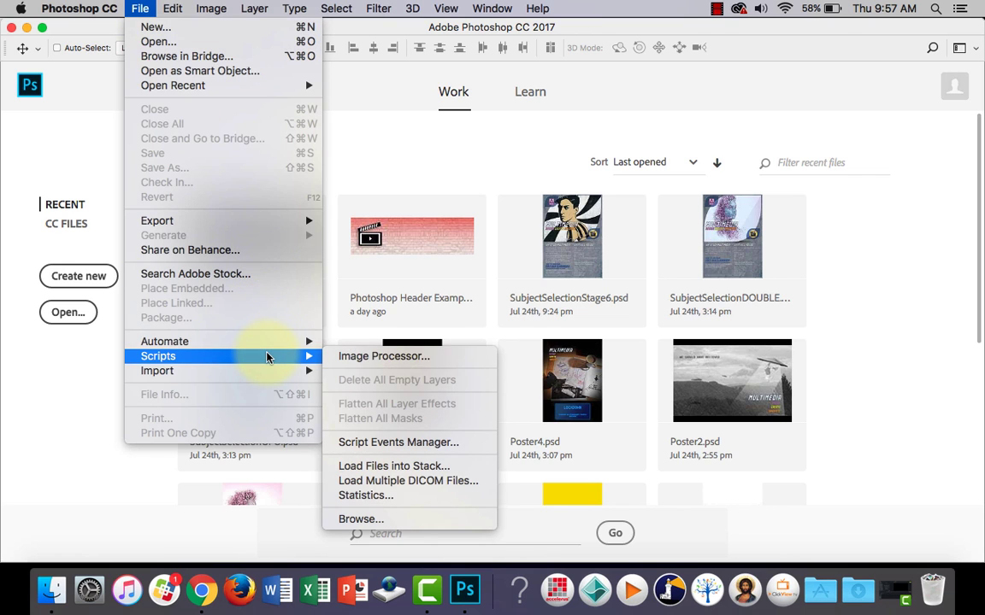
click(386, 357)
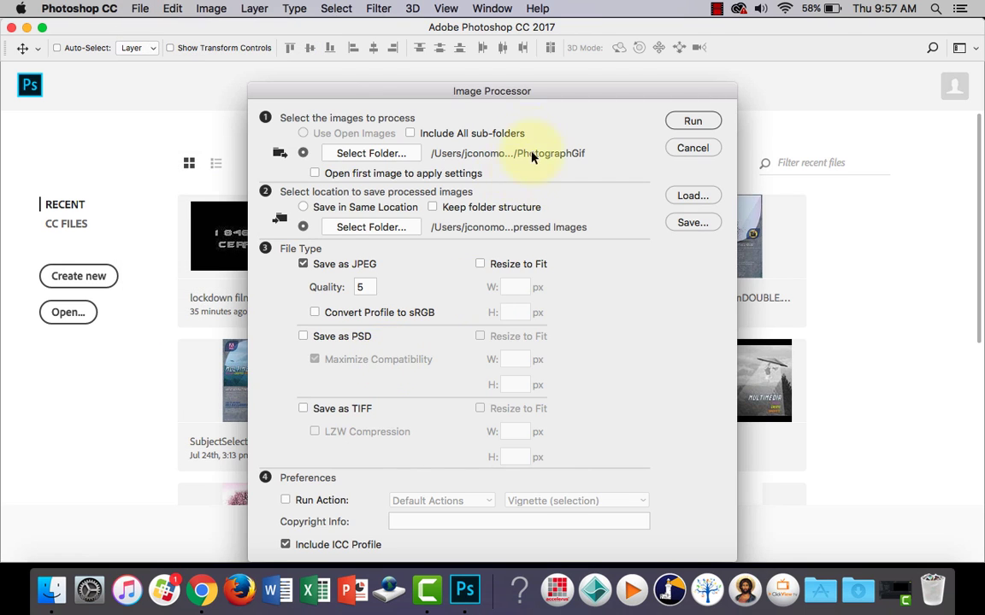
click(374, 154)
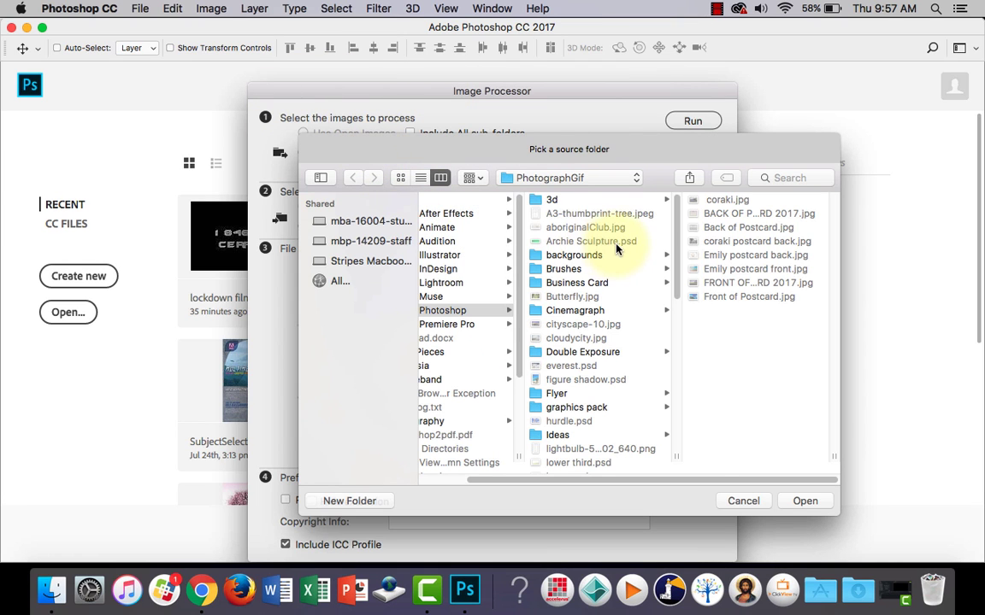
drag(670, 220, 675, 292)
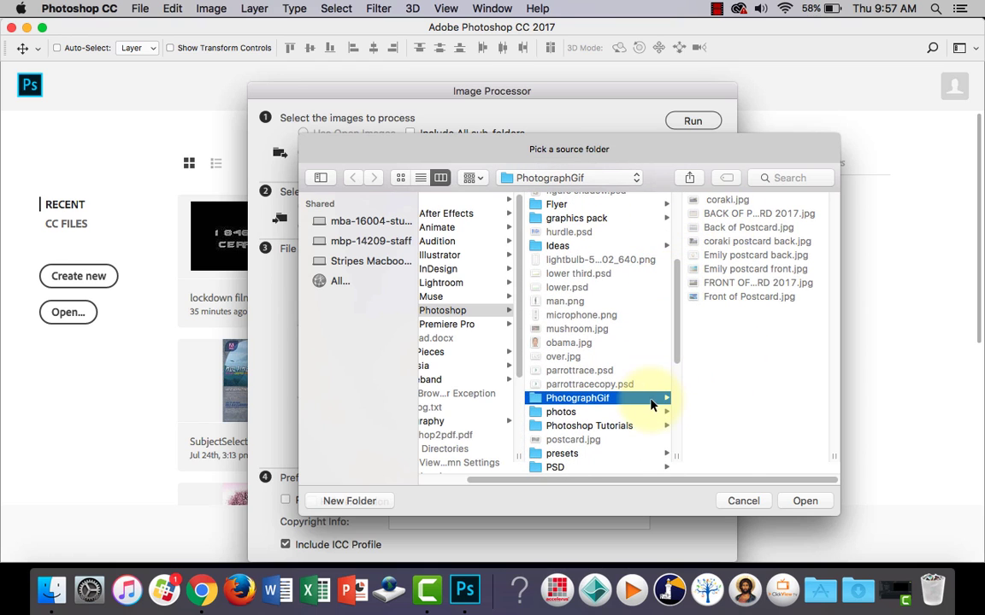
click(807, 501)
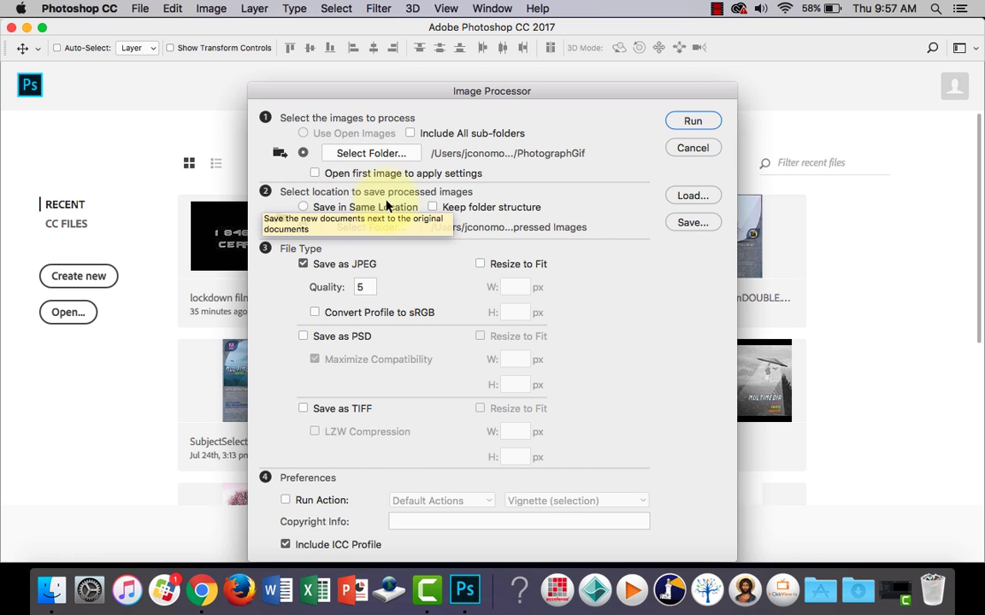
Create a "Compressed Images" folder inside PhotographGif as the destination for the processed images and run the Image Processor
click(369, 228)
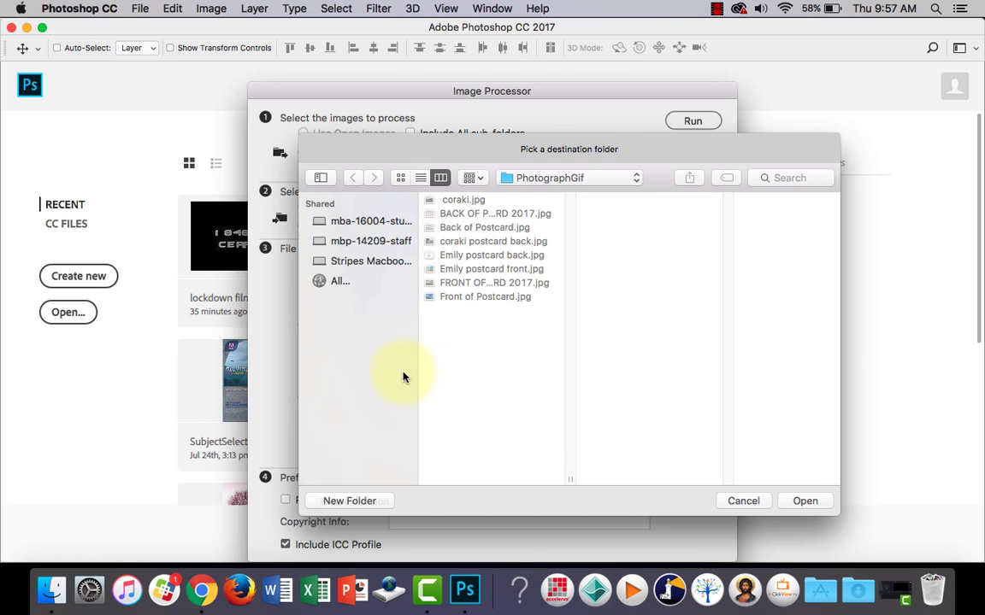
click(363, 501)
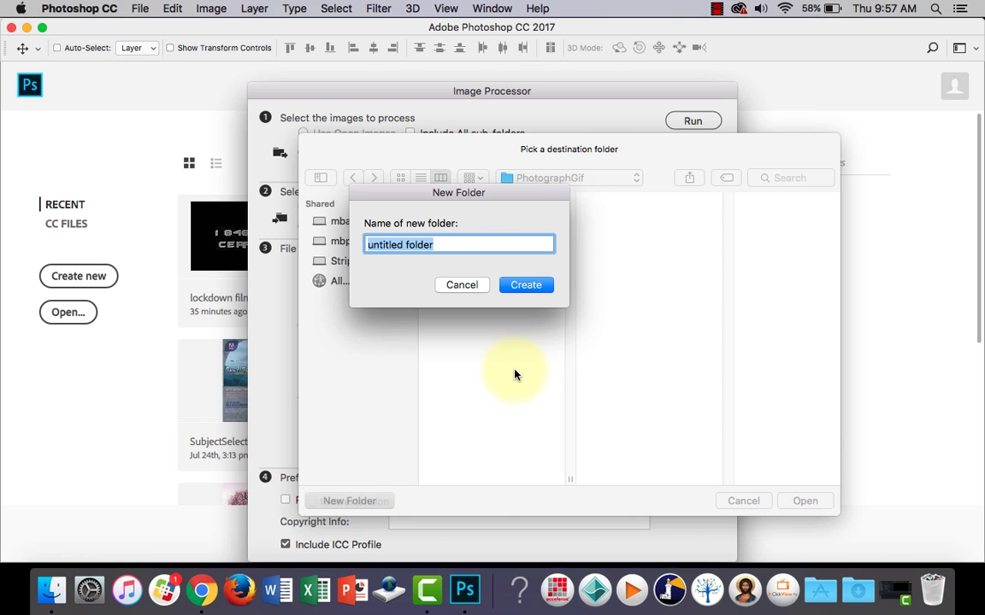
text(Compress)
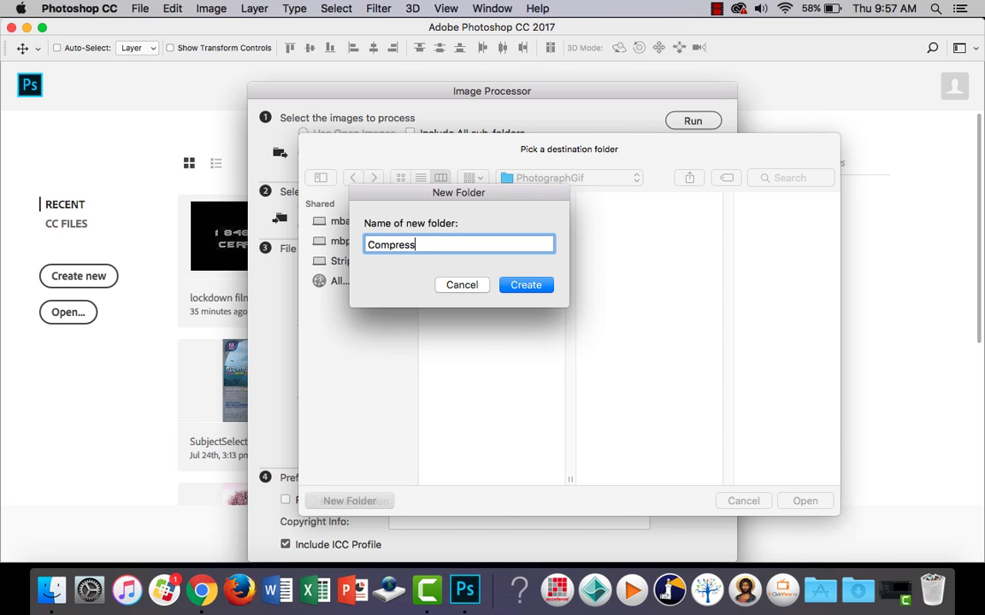
text(ed Images)
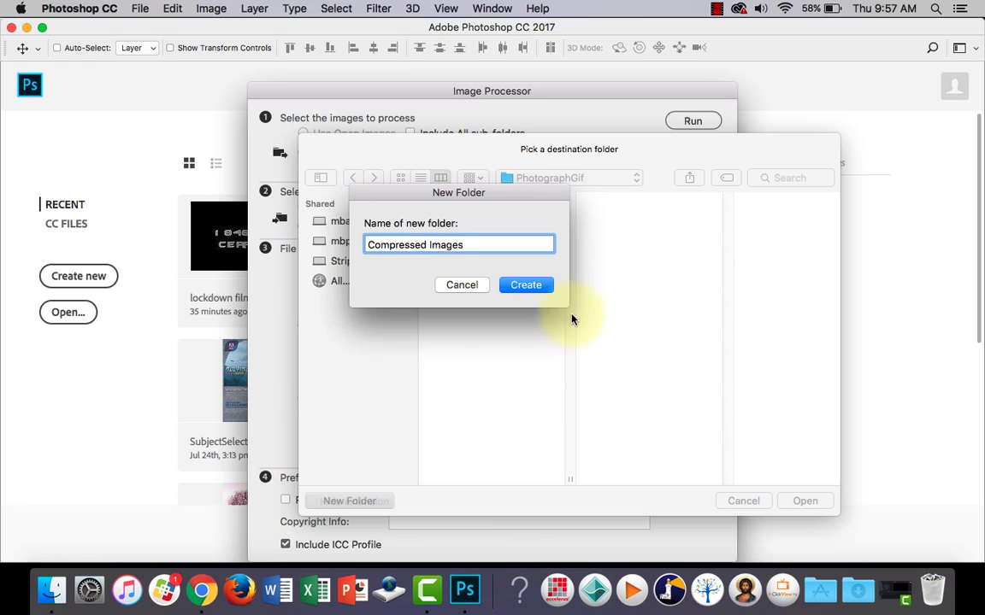
click(532, 285)
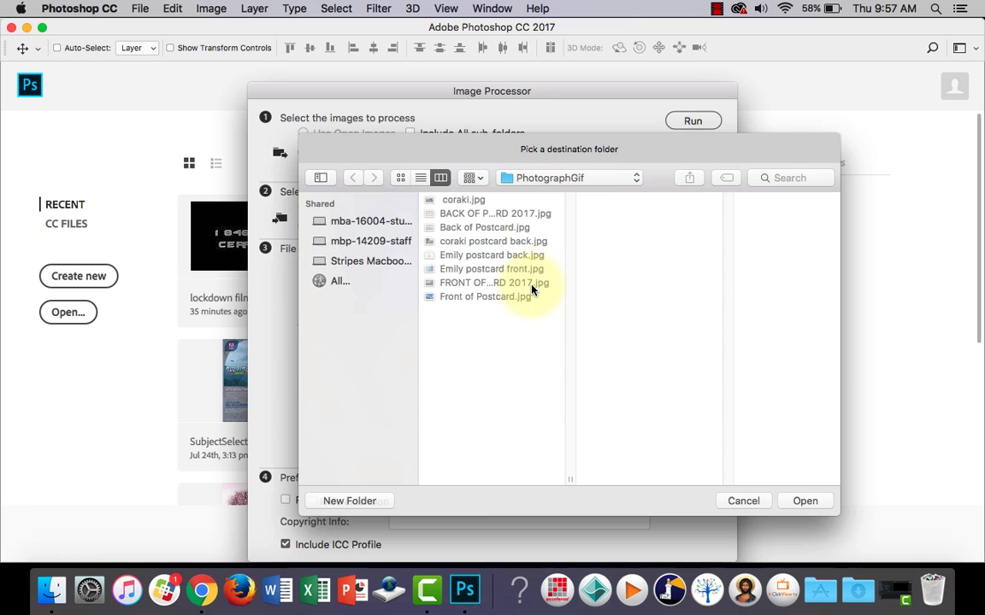
click(804, 503)
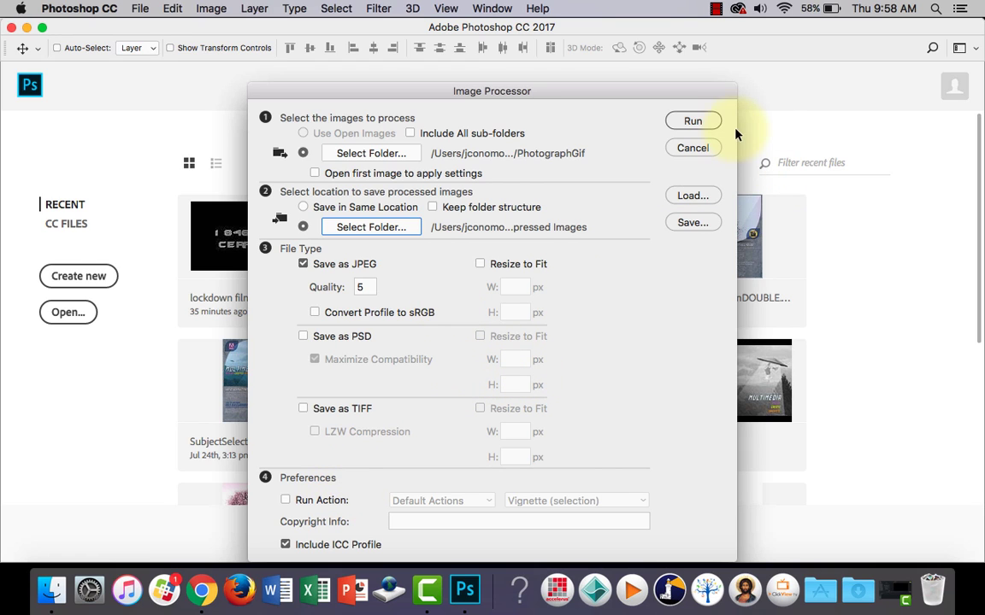
click(693, 122)
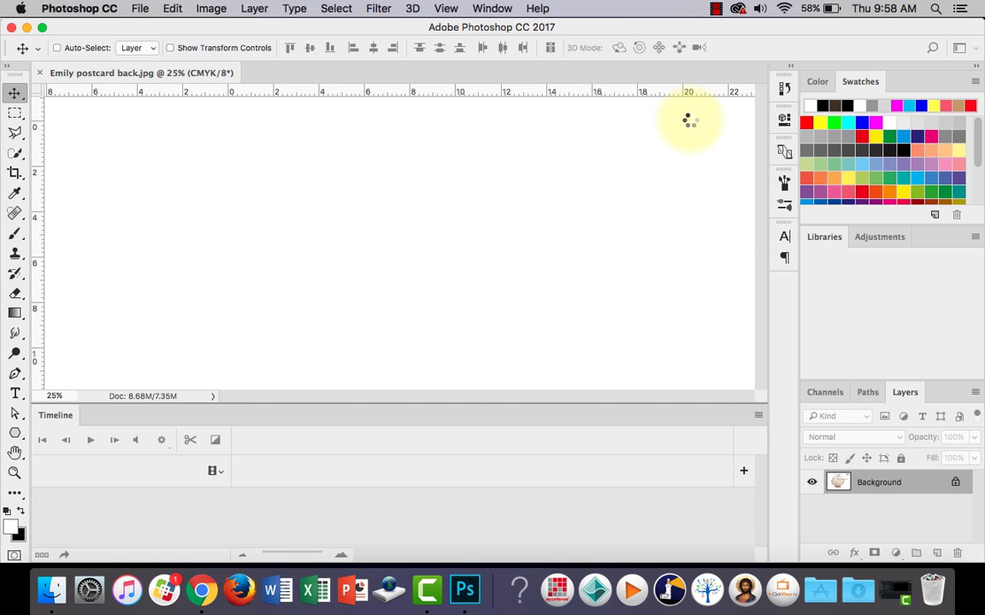
click(612, 239)
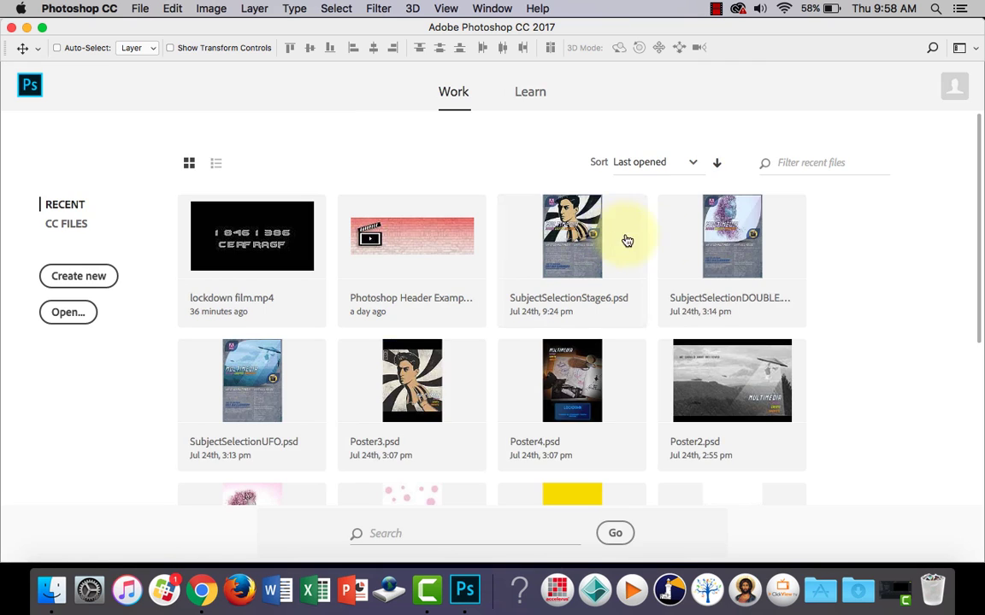
Switch to Finder, check the file sizes of the compressed copies in Compressed Images' JPEG folder, and close the window
click(51, 590)
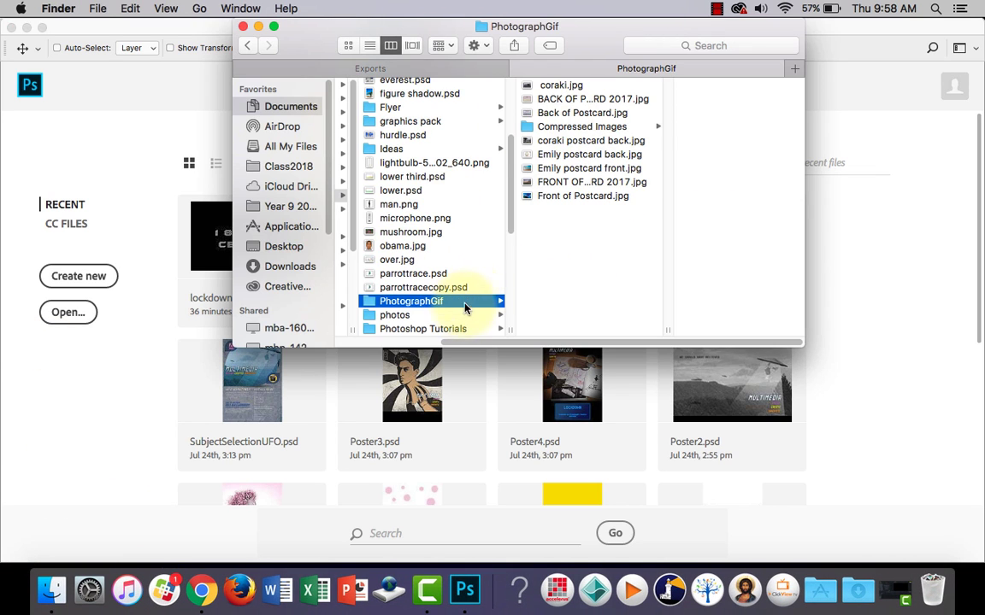
click(579, 128)
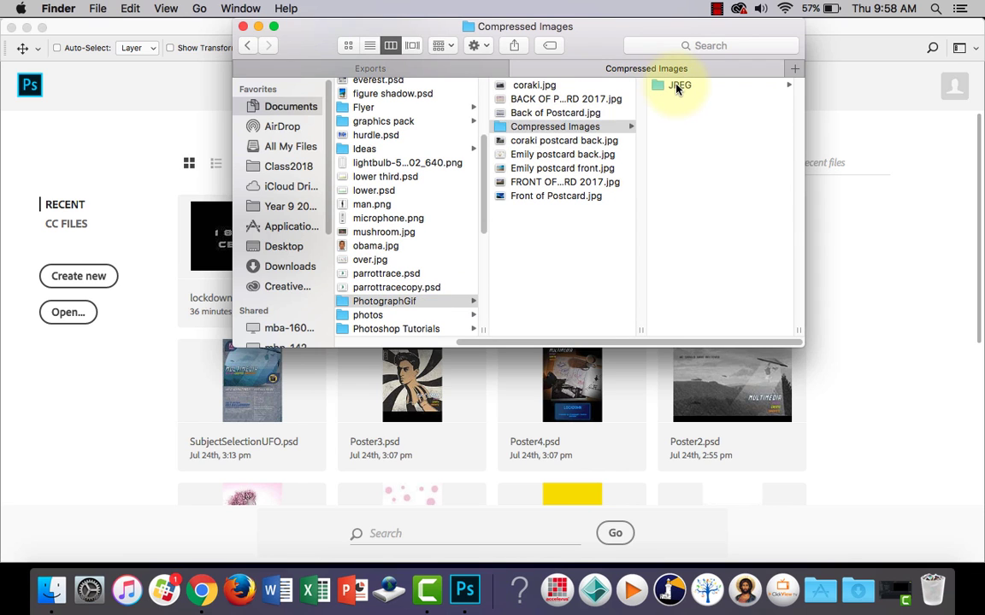
click(682, 86)
click(678, 87)
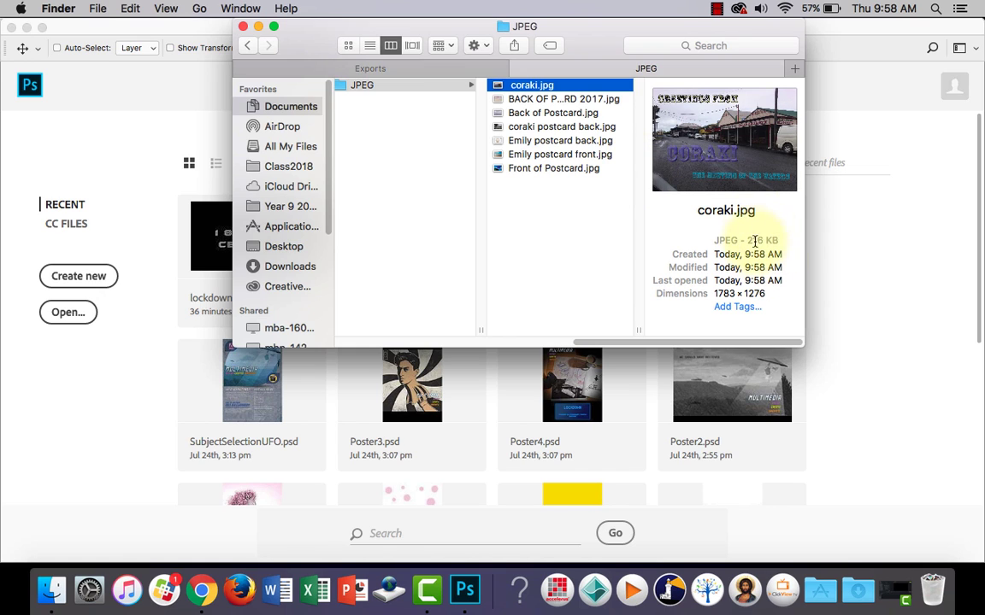
click(544, 154)
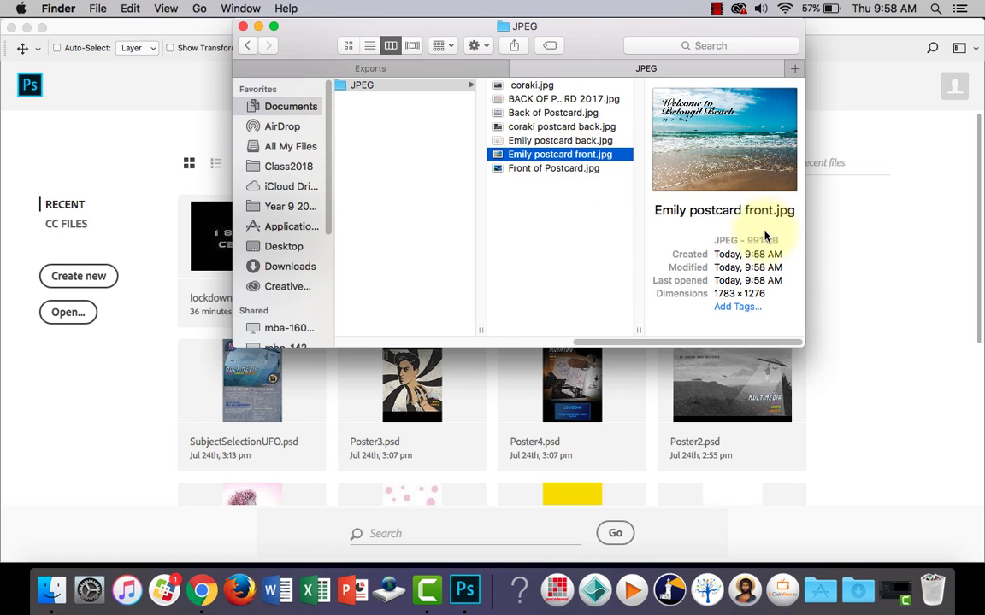
click(547, 140)
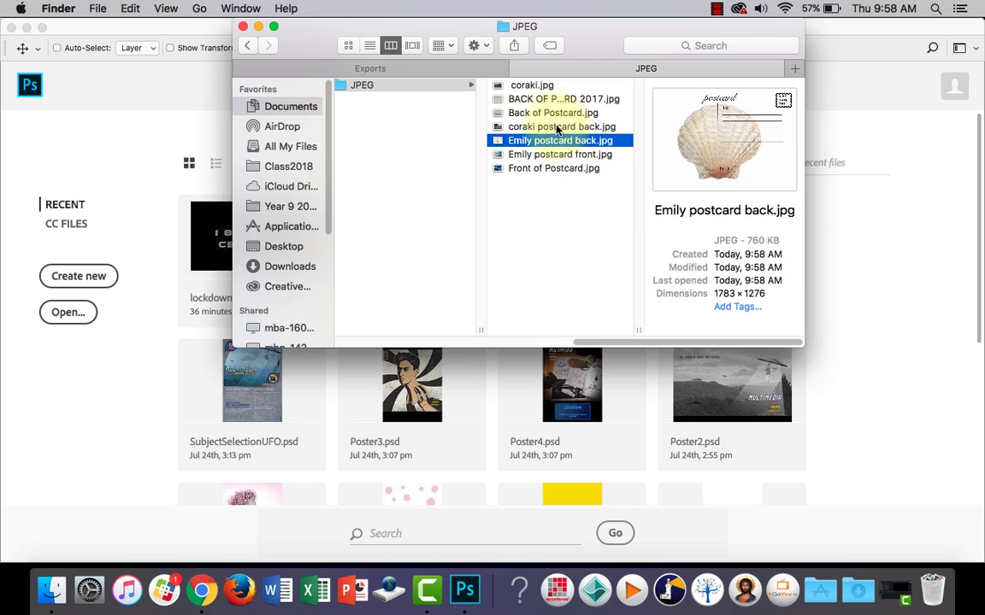
click(515, 127)
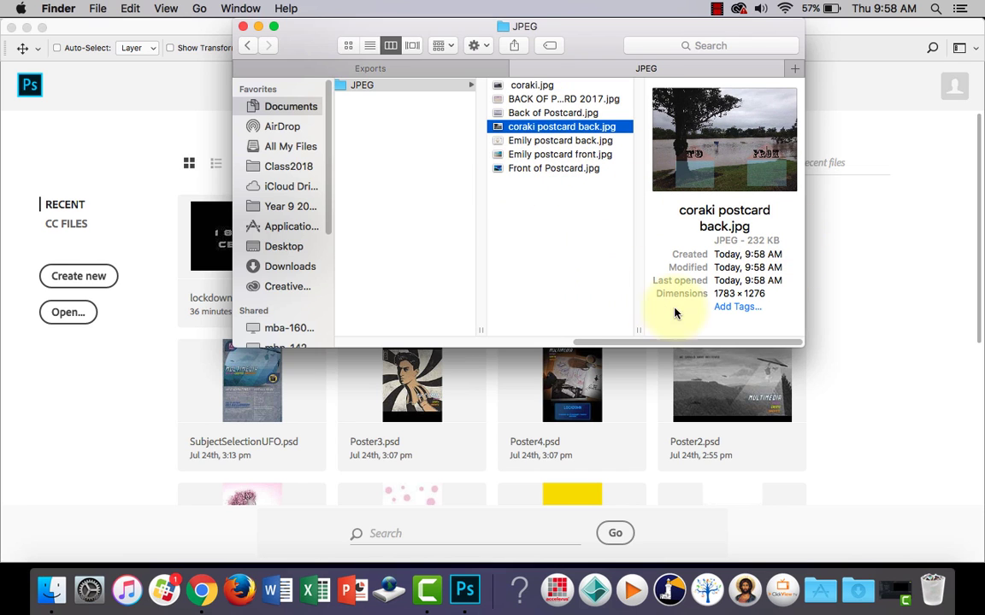
drag(666, 343, 647, 346)
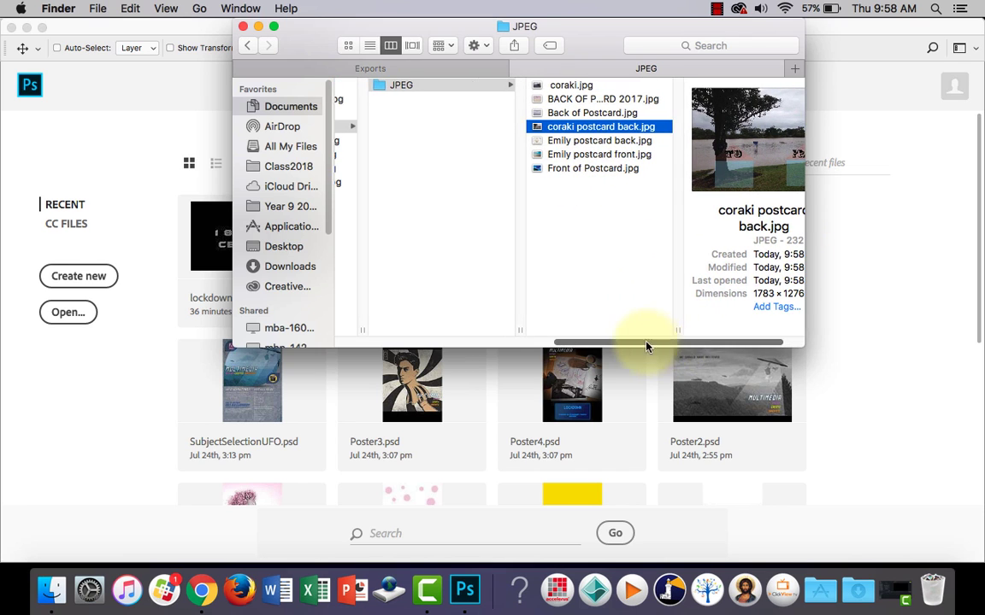
click(244, 30)
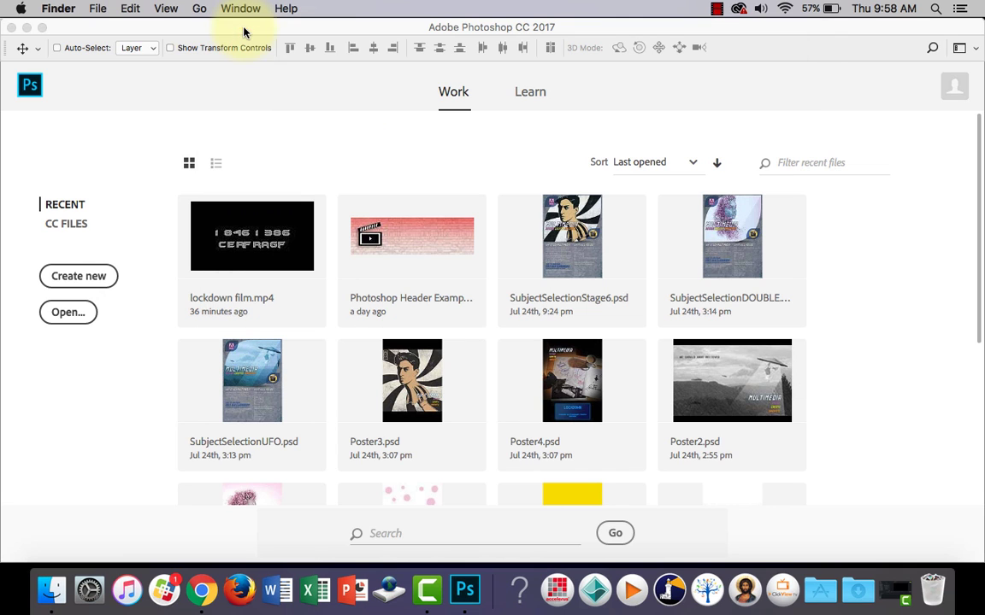
Switch back to Photoshop, start the Load Files into Stack script and set its source to Folder
click(351, 39)
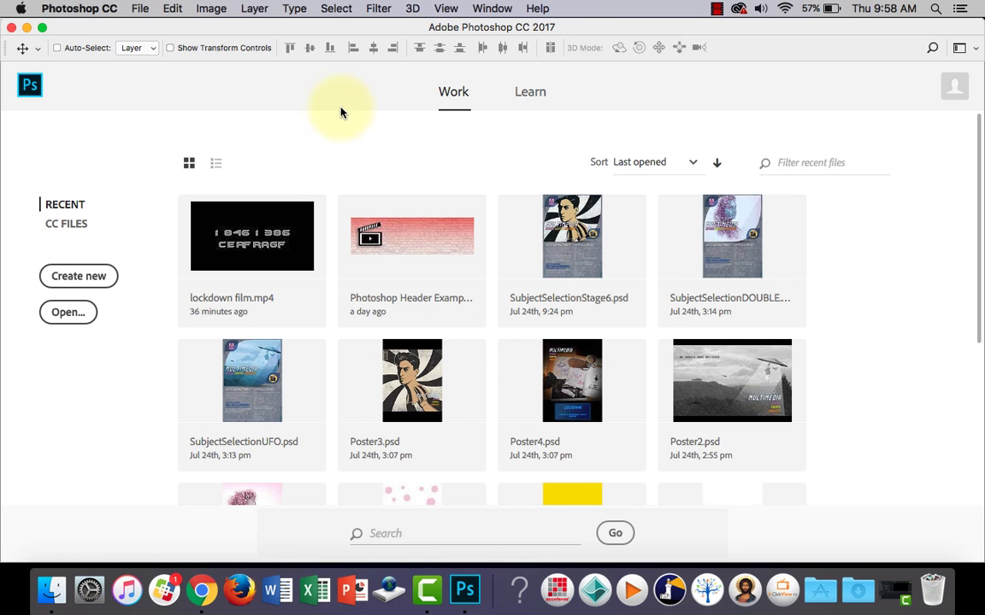
click(139, 9)
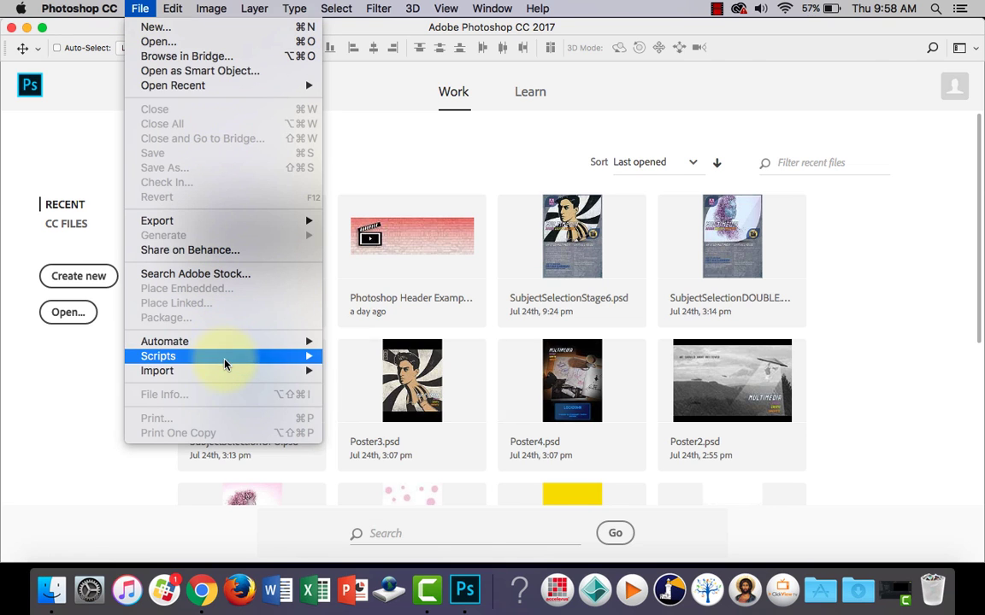
mouse_move(225, 370)
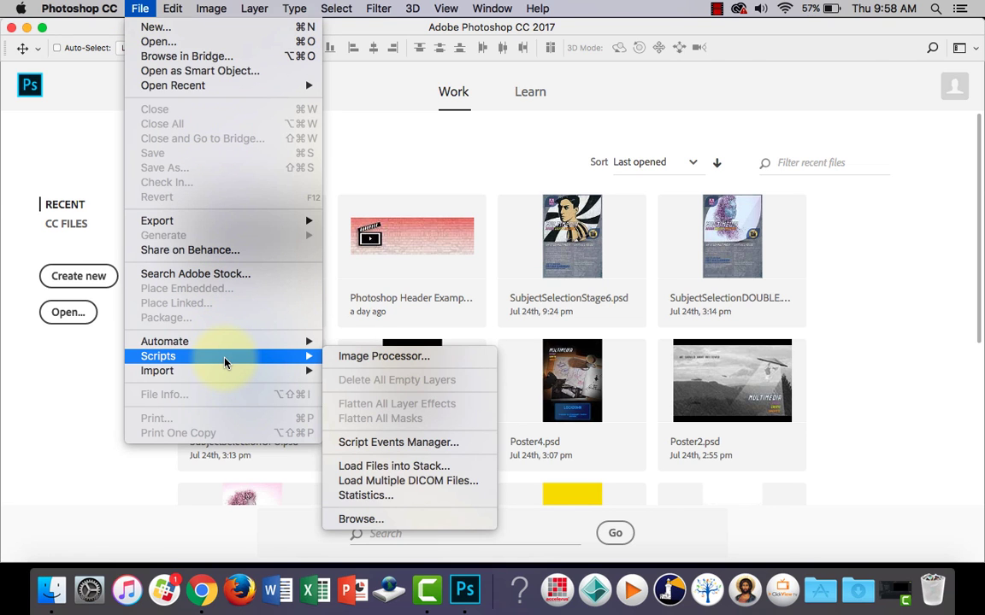
click(444, 469)
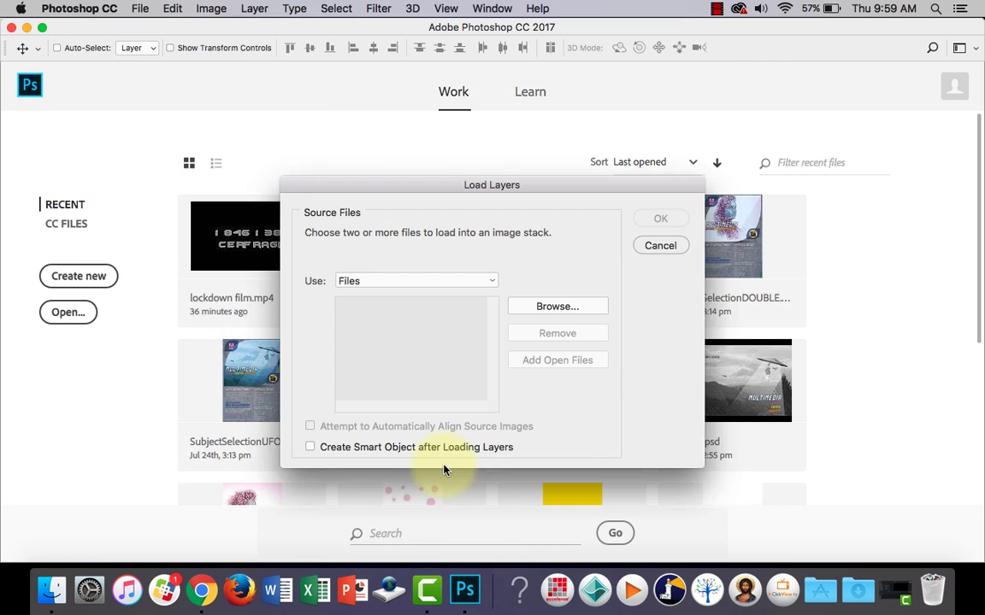
click(492, 282)
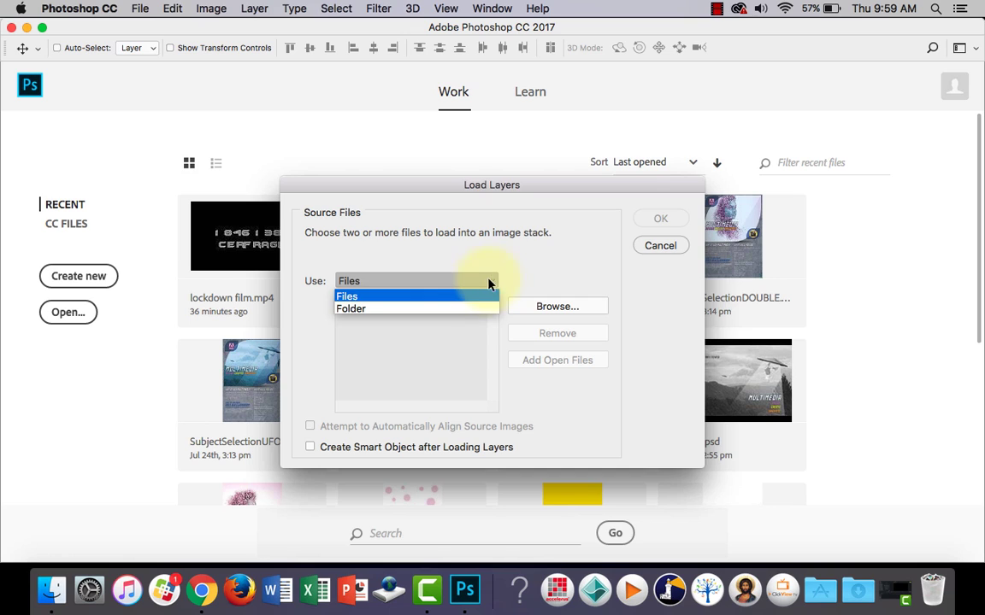
click(438, 310)
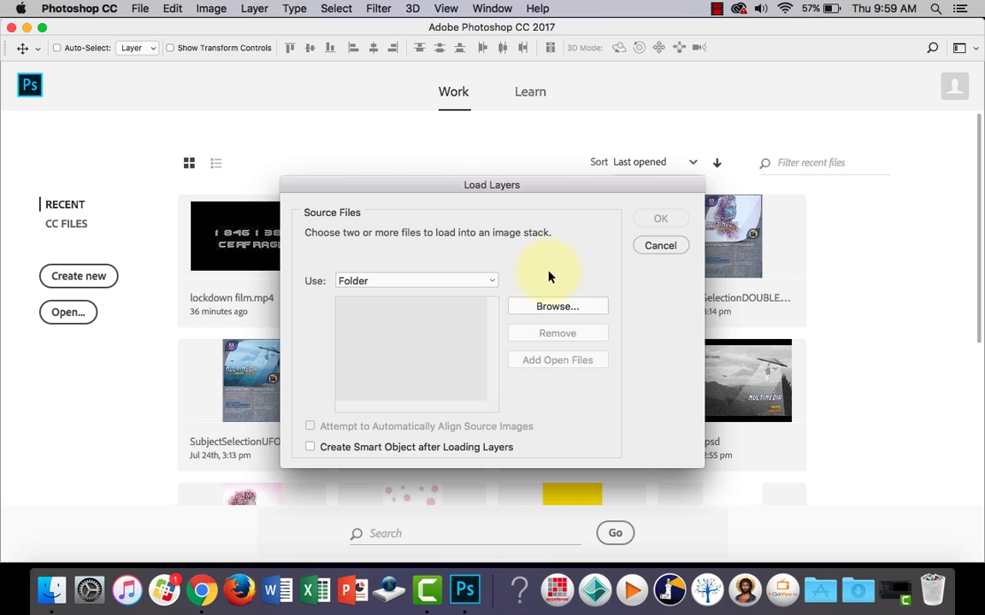
Choose the compressed JPEG folder as the source, load its images as layers, and look through the resulting layers
click(569, 306)
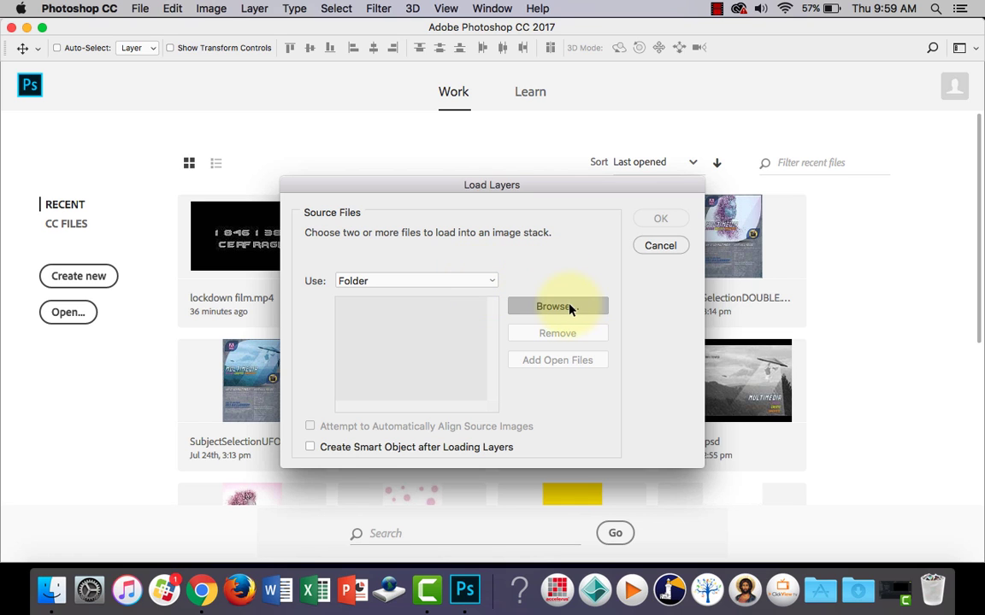
click(493, 253)
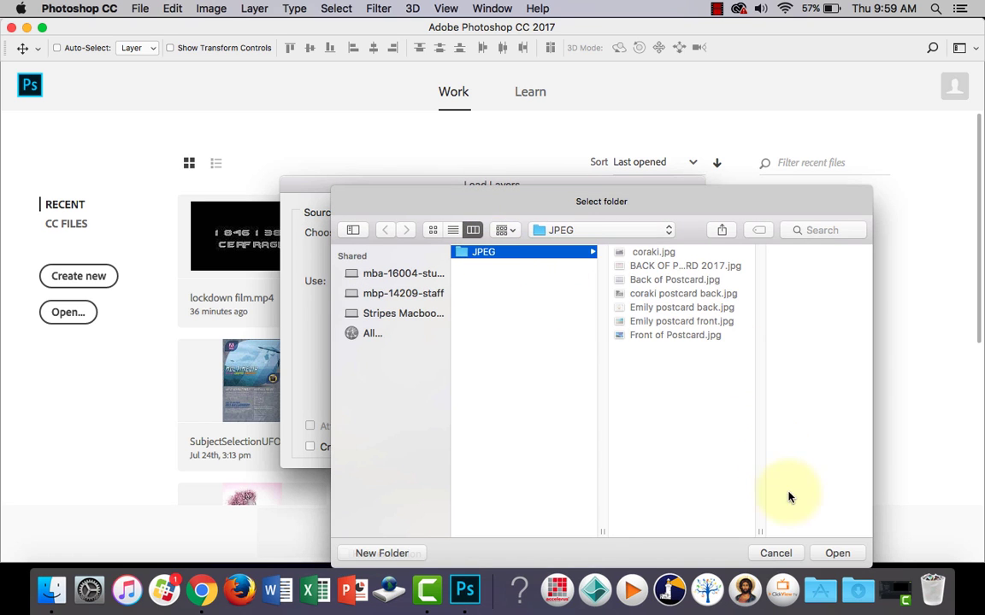
click(837, 554)
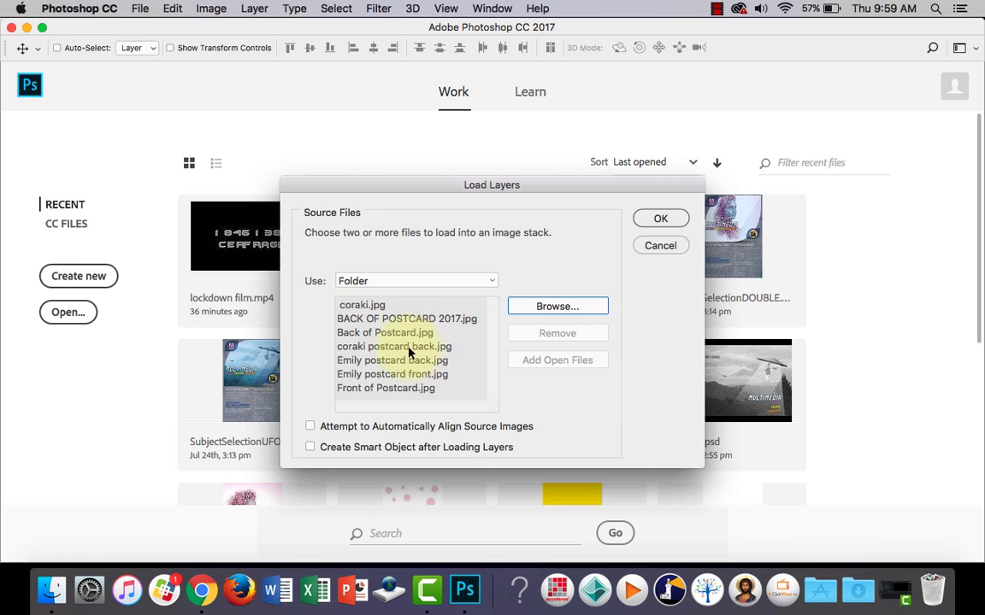
click(663, 220)
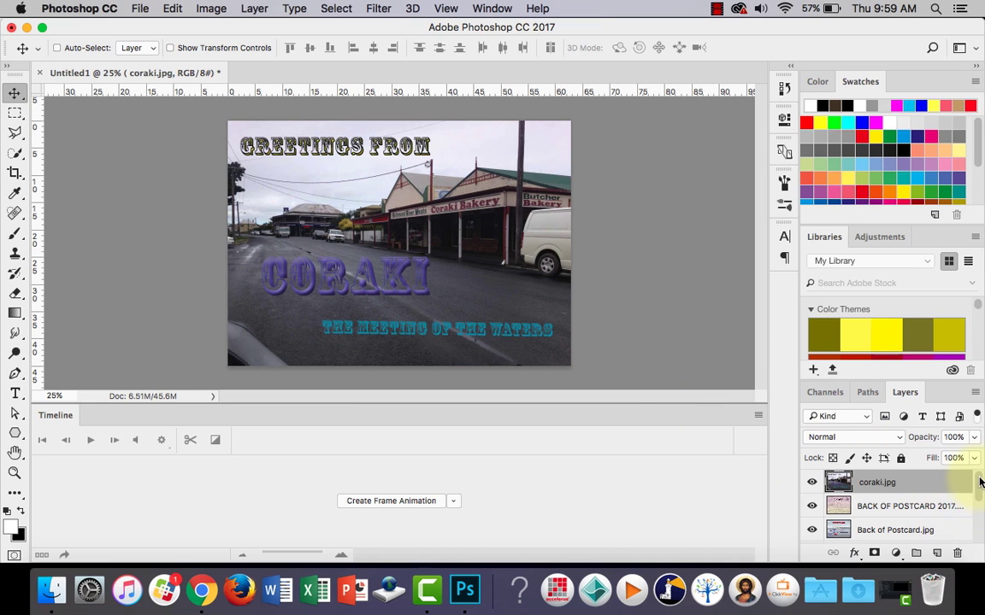
scroll(979, 494, down, 5)
scroll(977, 485, up, 5)
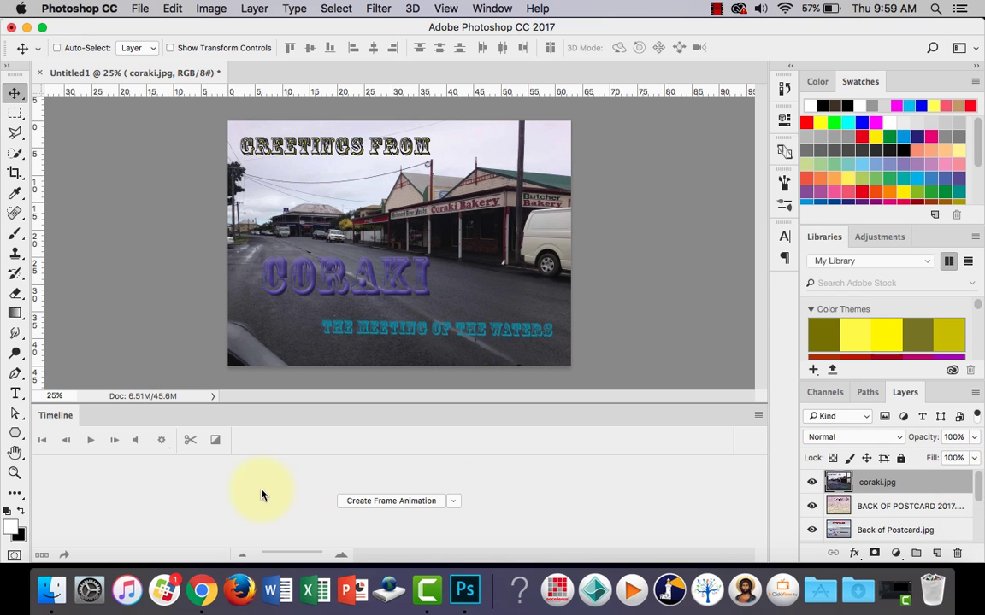
Hide the Timeline and show it again
click(498, 7)
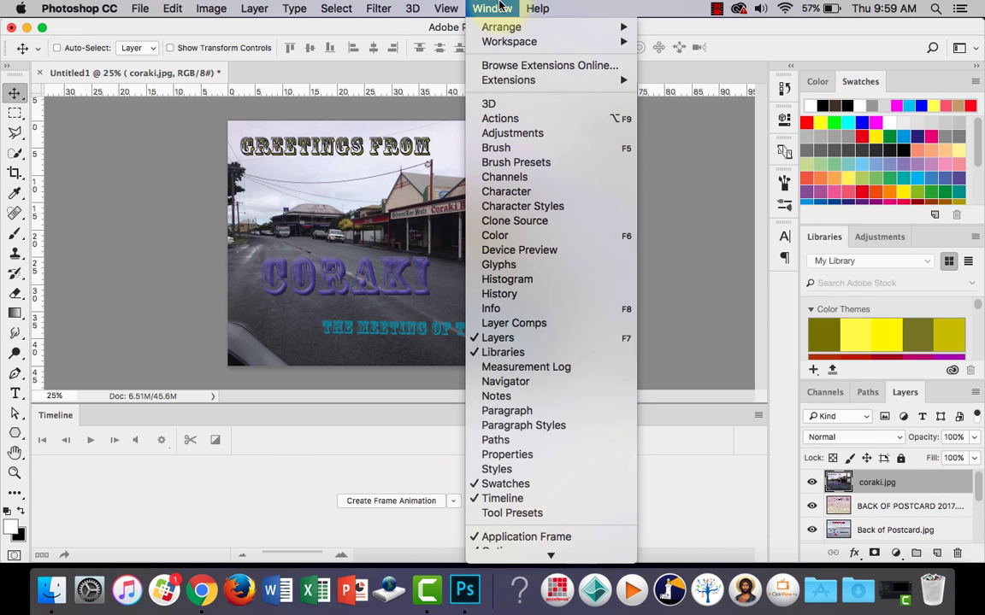
click(563, 502)
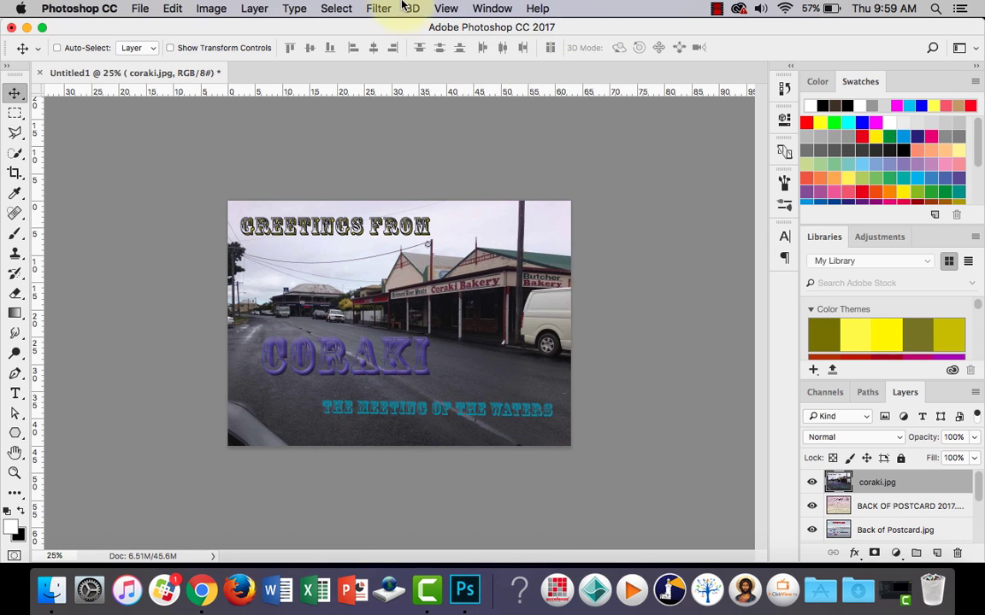
click(492, 7)
click(541, 500)
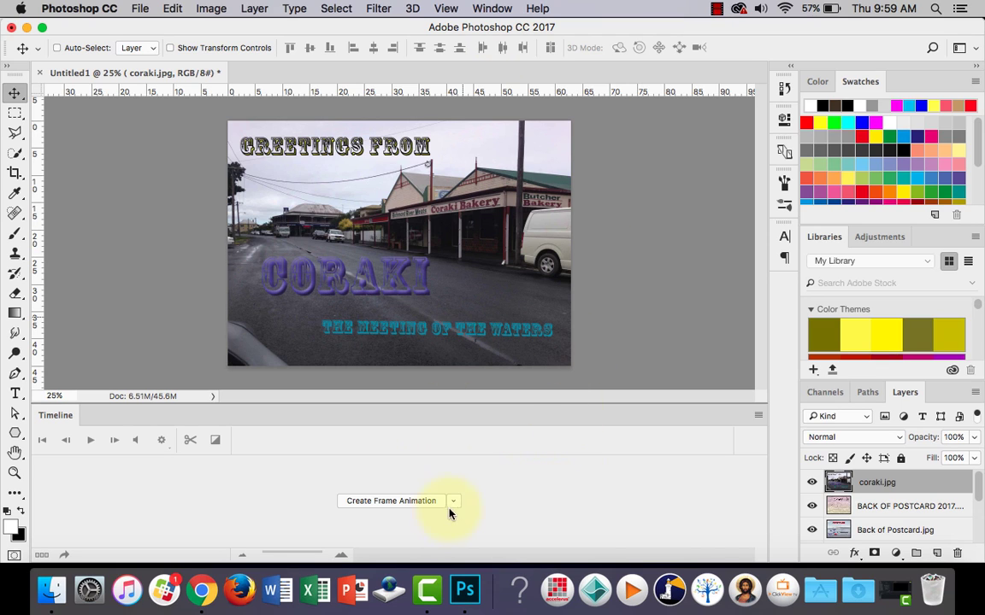
Create a frame animation in the Timeline and make its frames from the layers
click(453, 501)
click(451, 513)
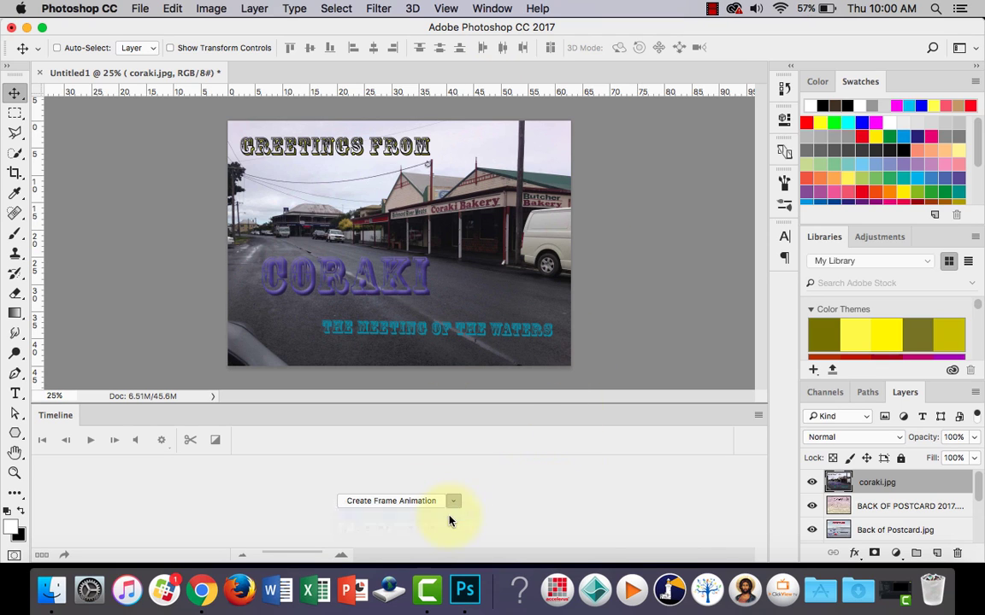
click(452, 502)
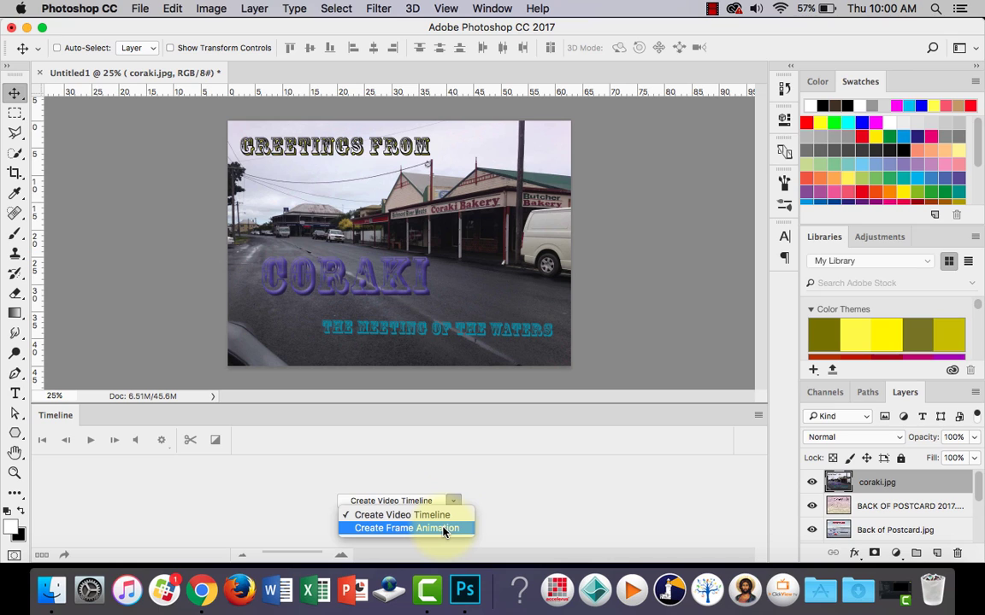
click(444, 529)
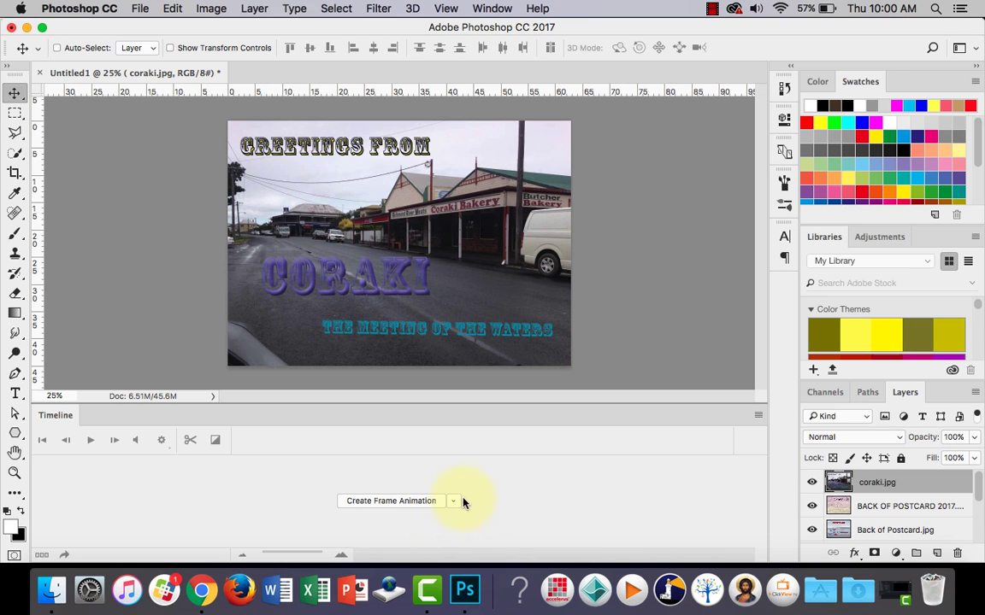
click(398, 501)
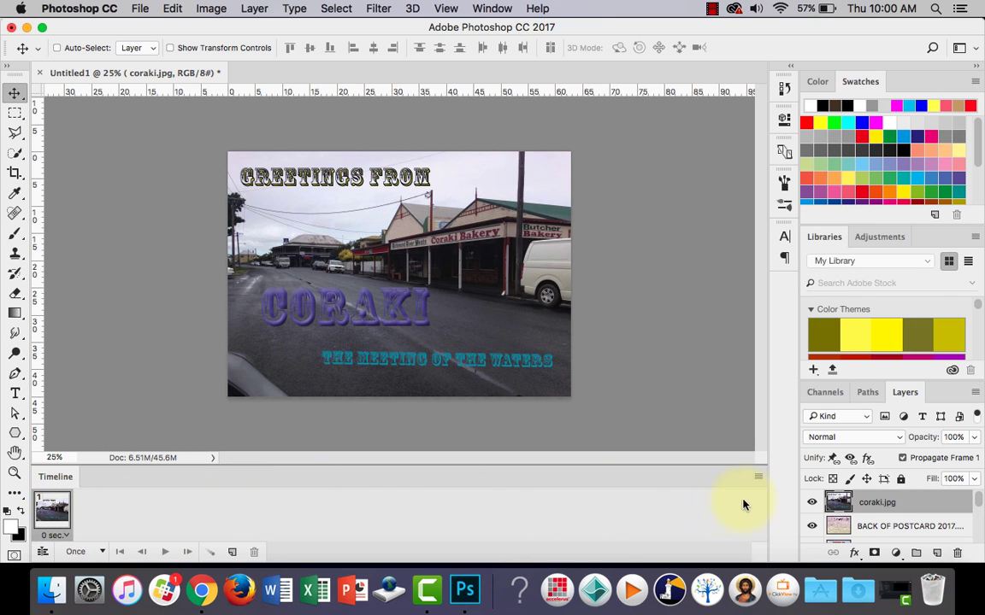
click(758, 478)
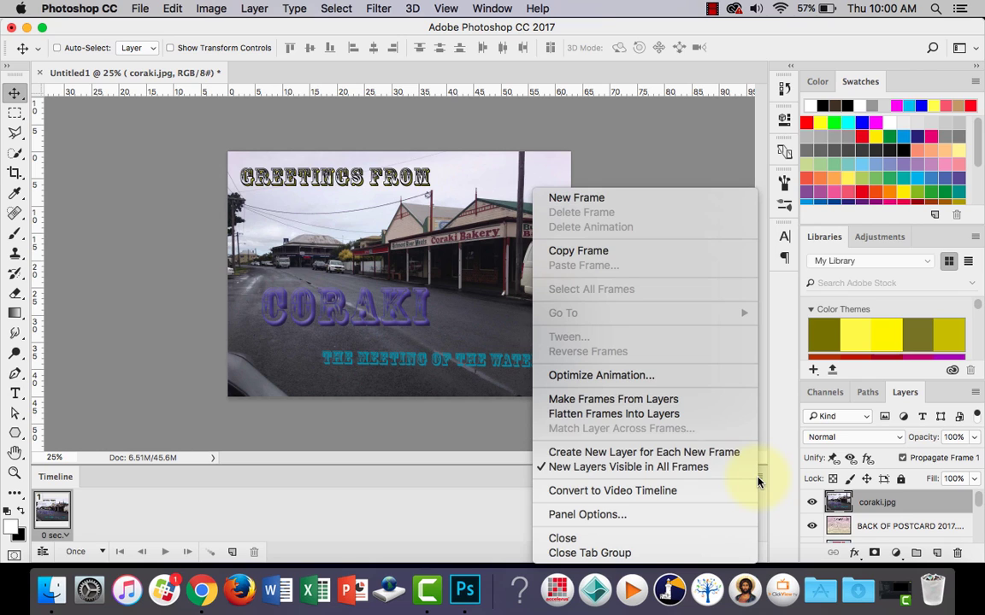
click(680, 400)
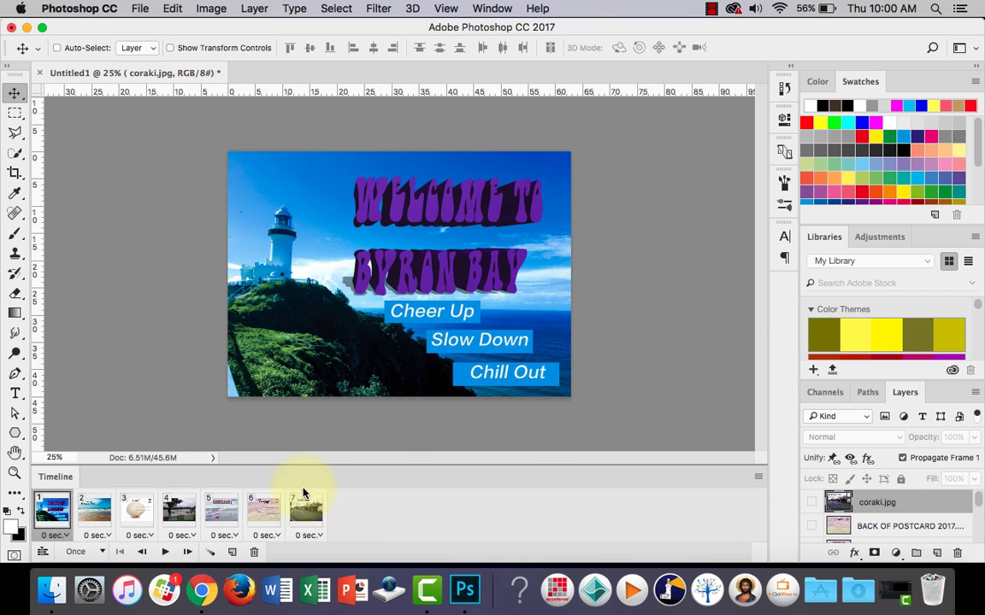
Set the animation's looping to Forever, previewing playback before and after the change
click(165, 551)
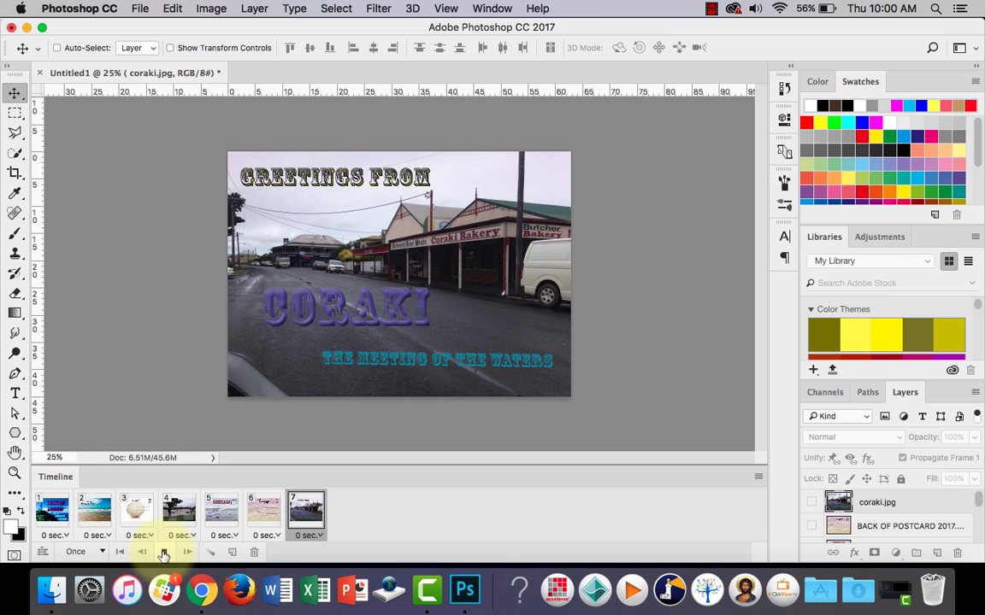
click(165, 554)
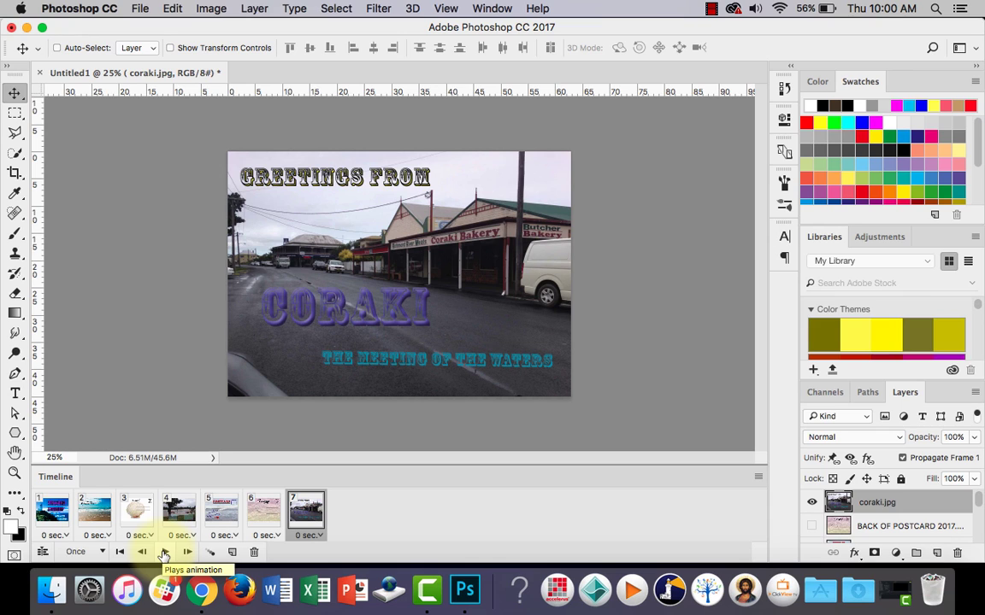
click(101, 553)
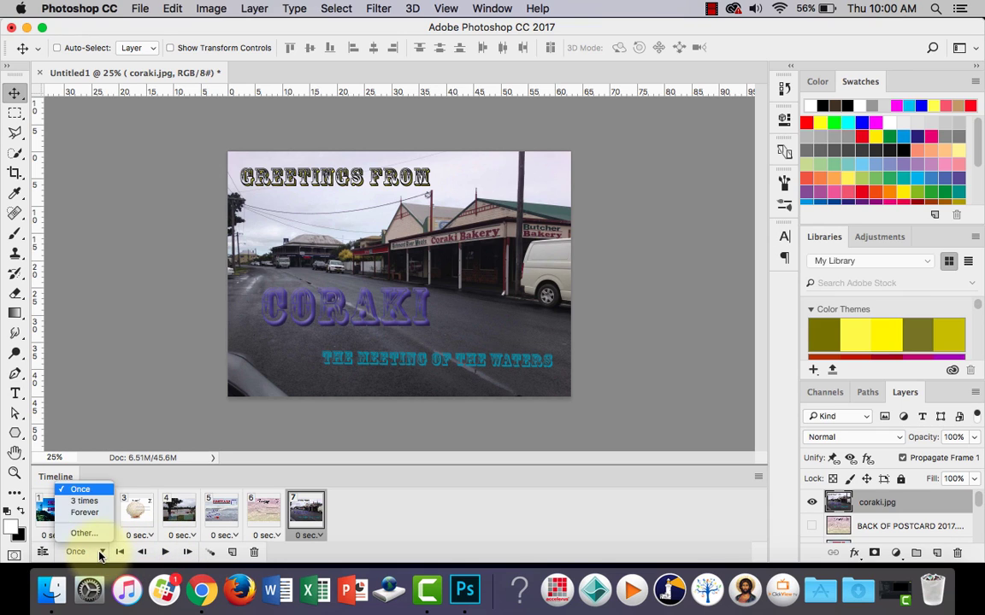
click(85, 512)
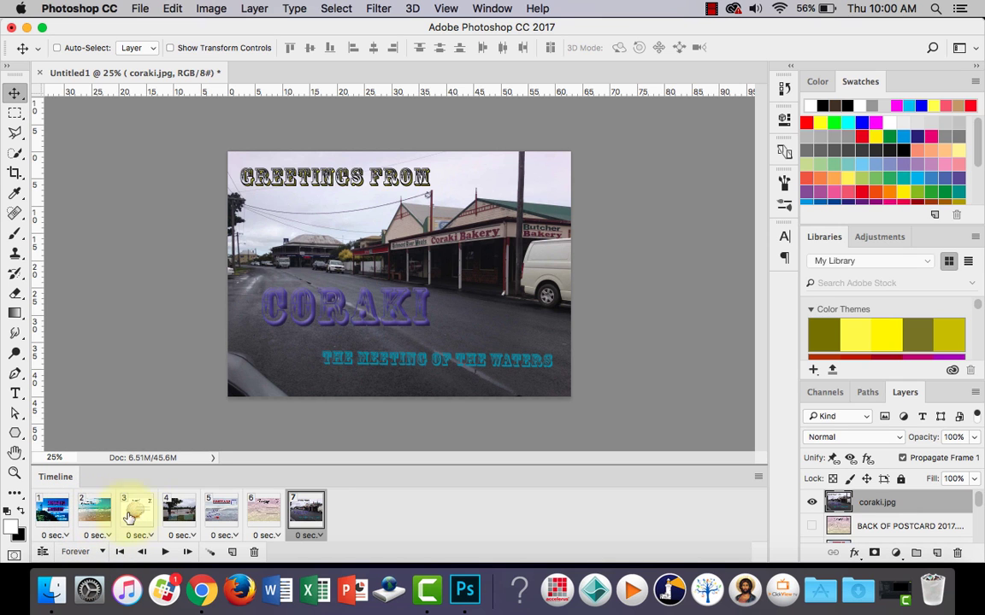
click(165, 553)
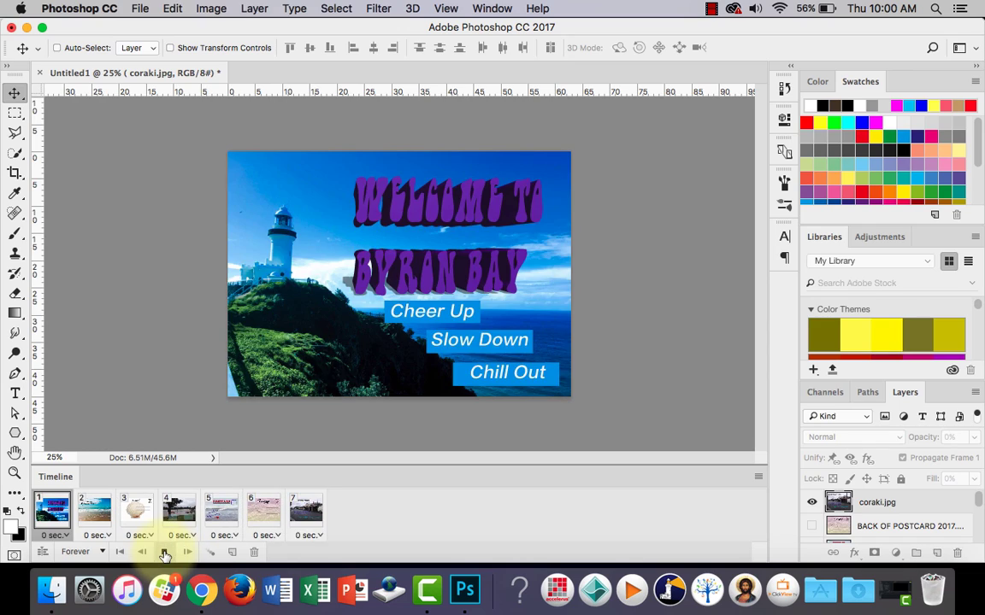
click(165, 553)
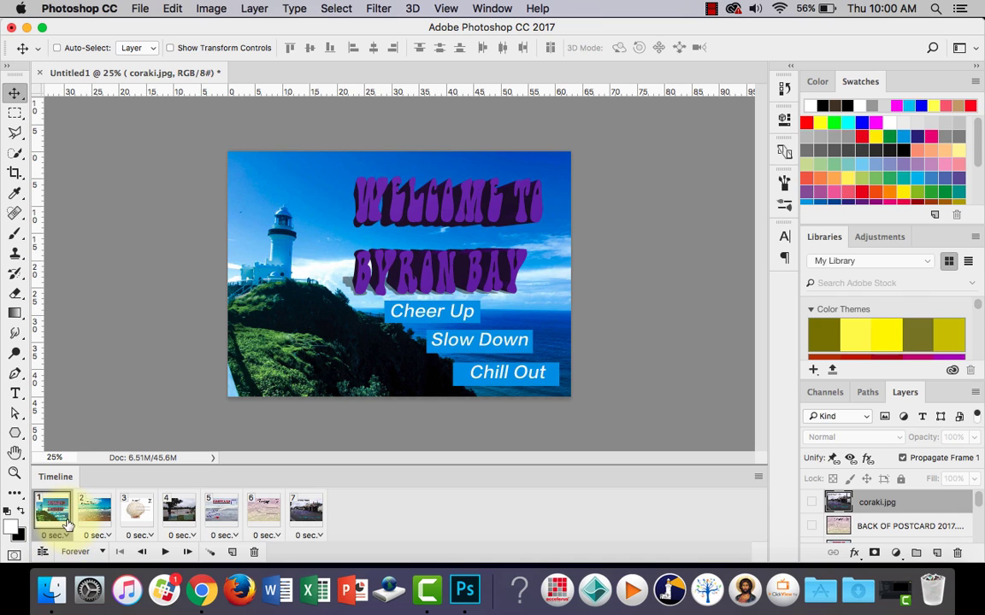
Set the delay of all seven frames to 0.2 seconds and play the animation to check its speed
click(310, 536)
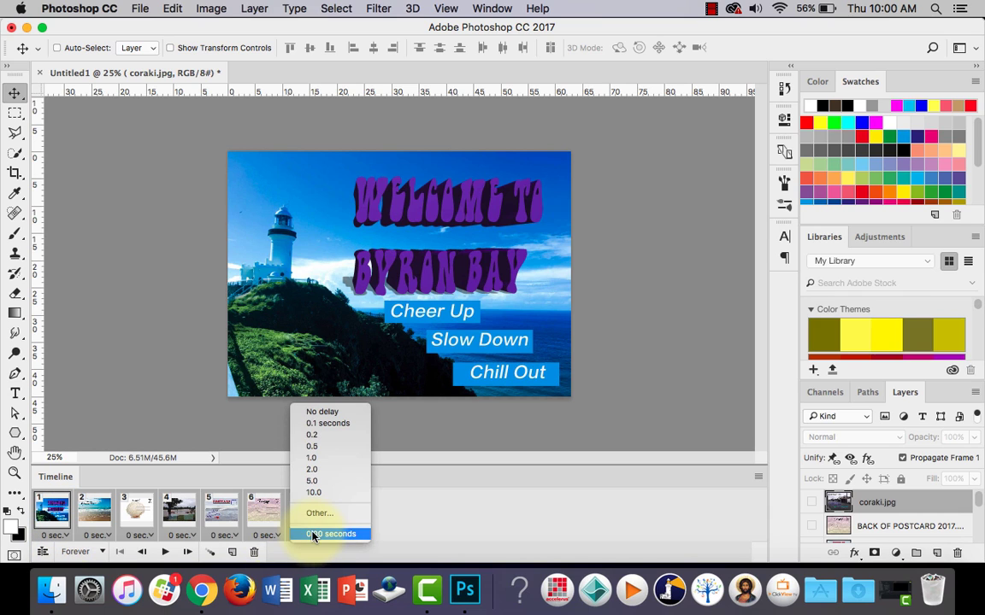
click(417, 522)
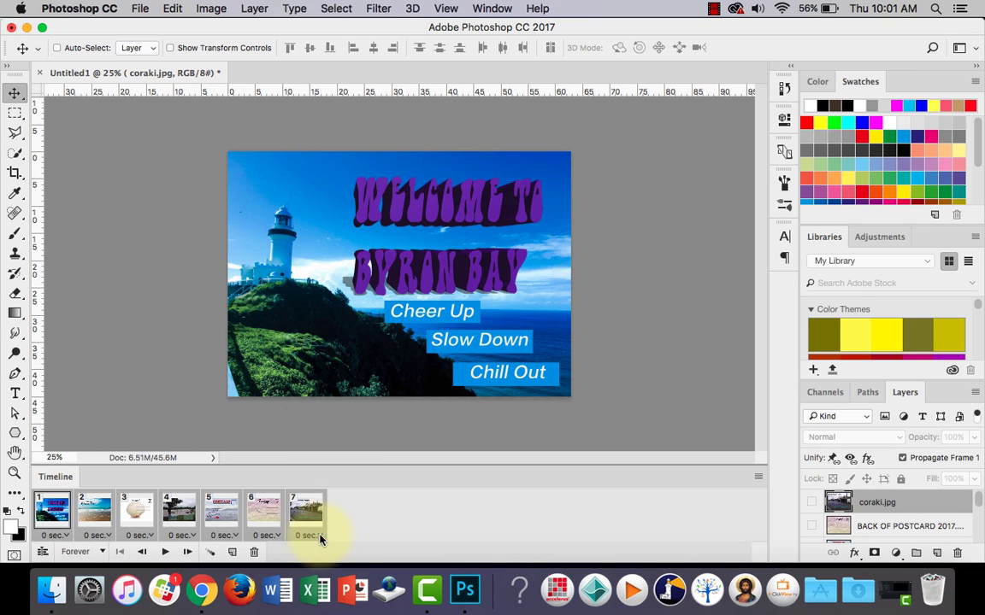
click(320, 539)
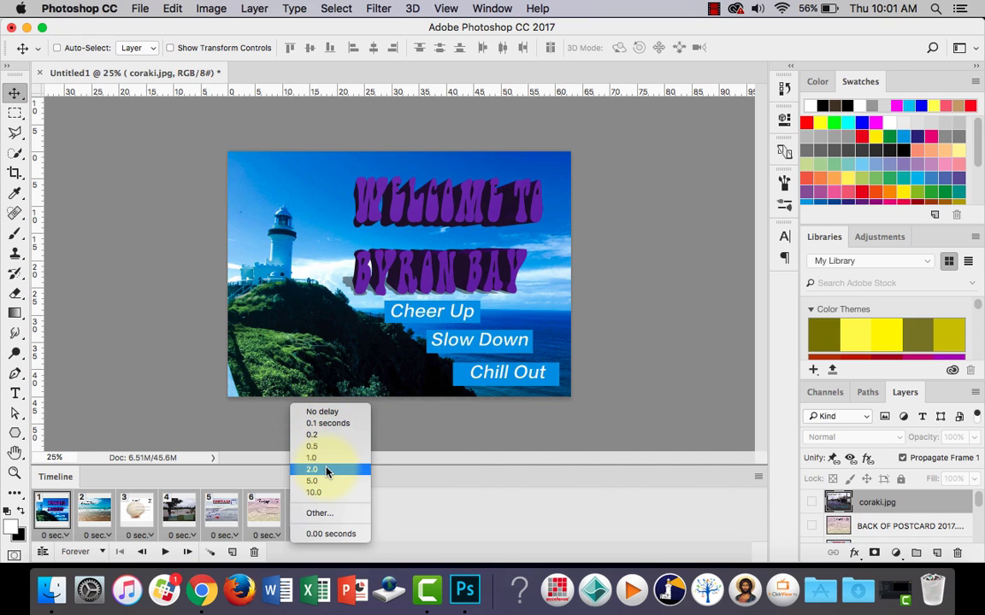
click(315, 434)
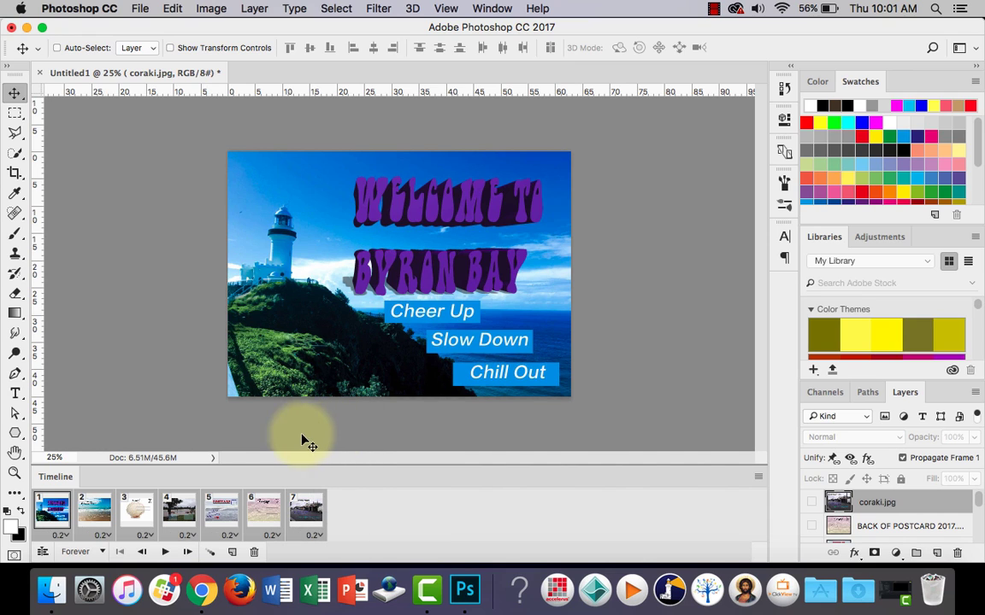
click(166, 552)
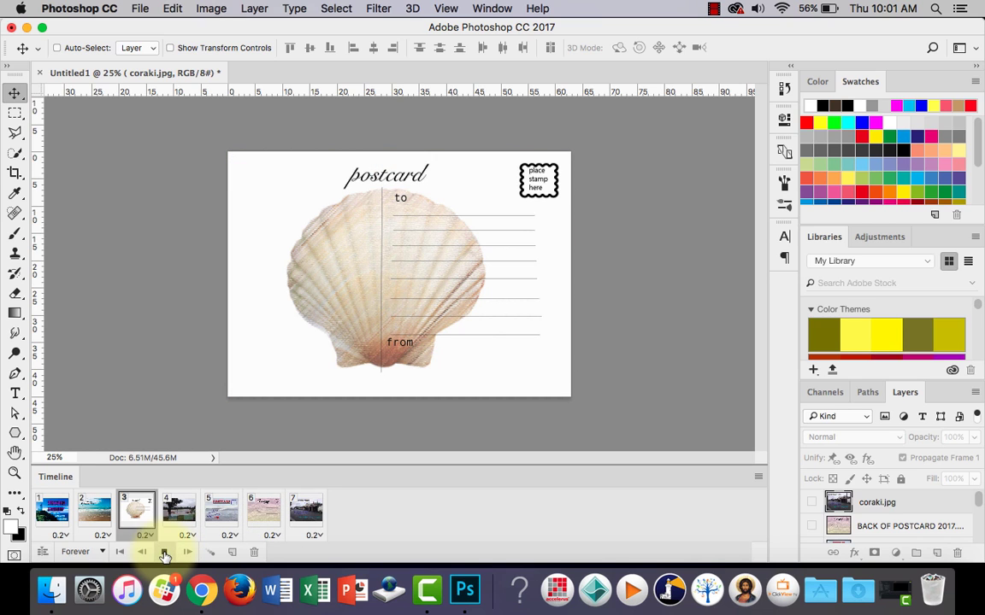
click(165, 553)
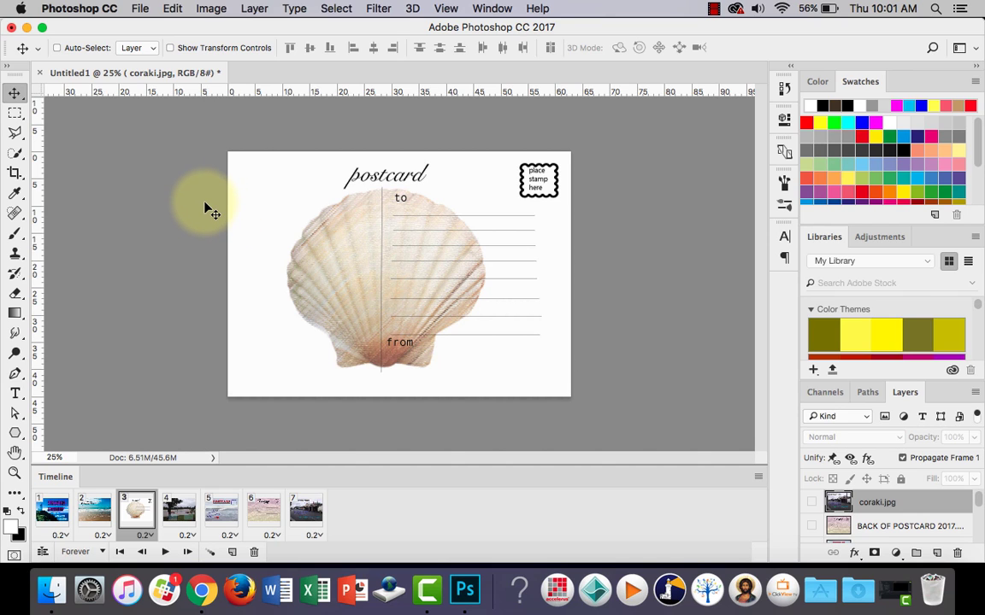
Open the animation in Save for Web (Legacy), fit the whole postcard in the optimized preview, and keep GIF as the format
click(140, 8)
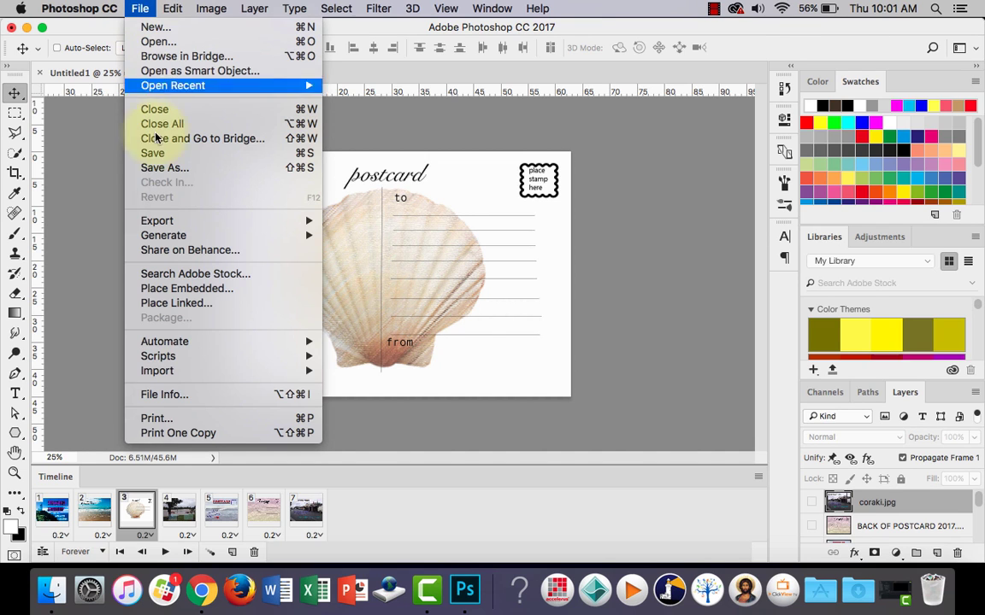
mouse_move(212, 225)
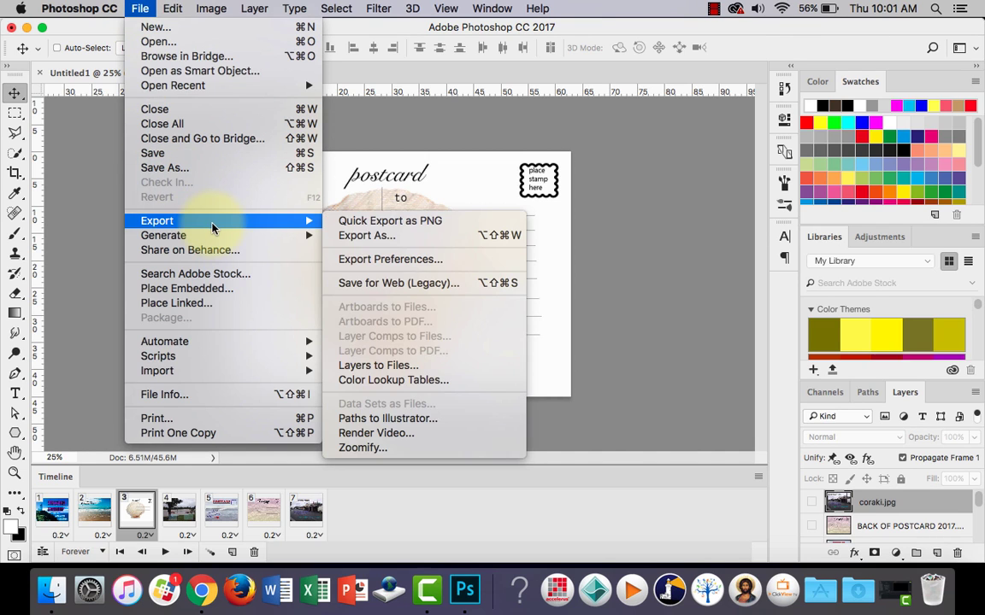
click(426, 290)
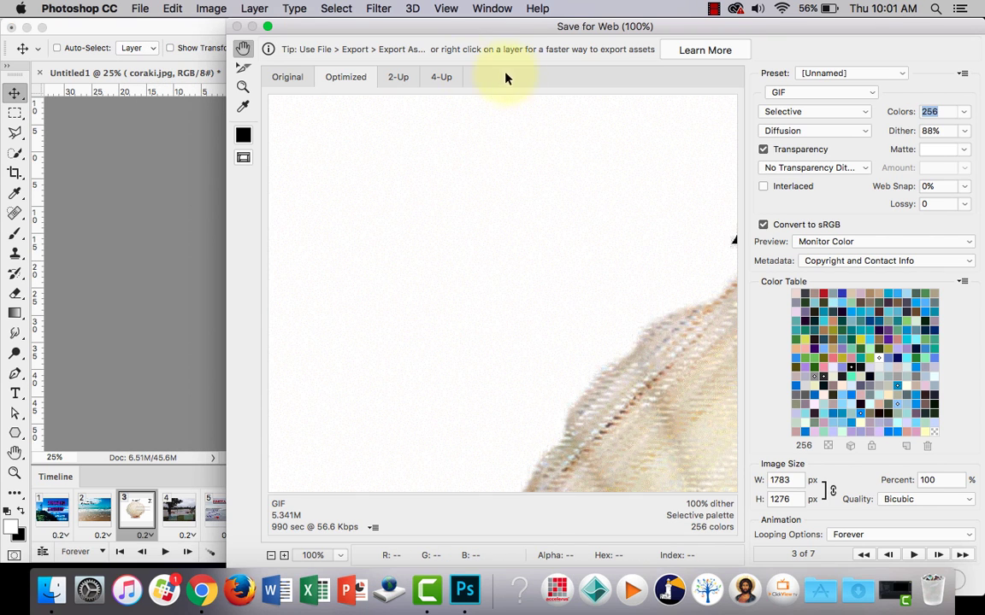
drag(467, 24, 361, 24)
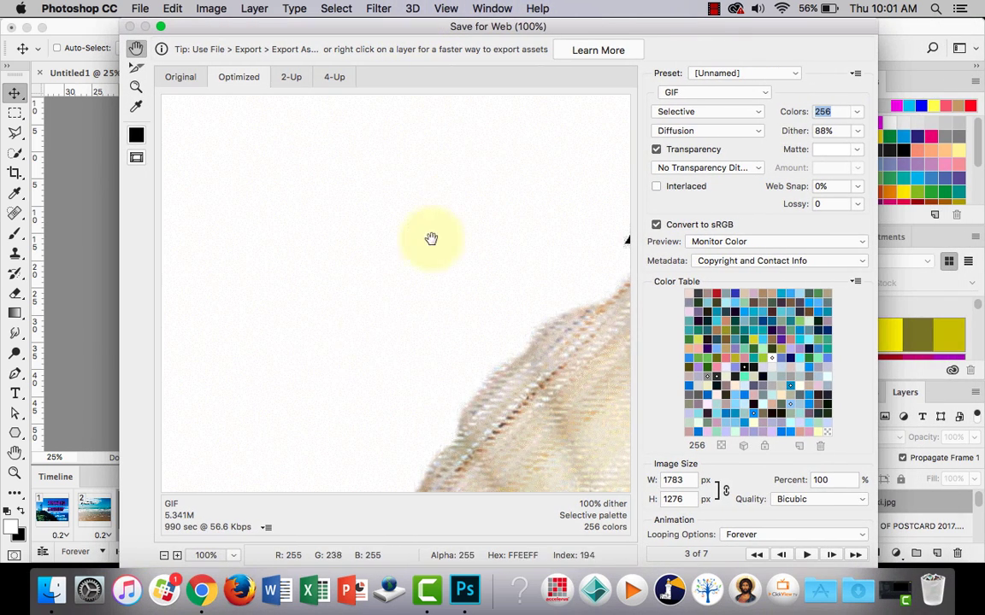
click(164, 557)
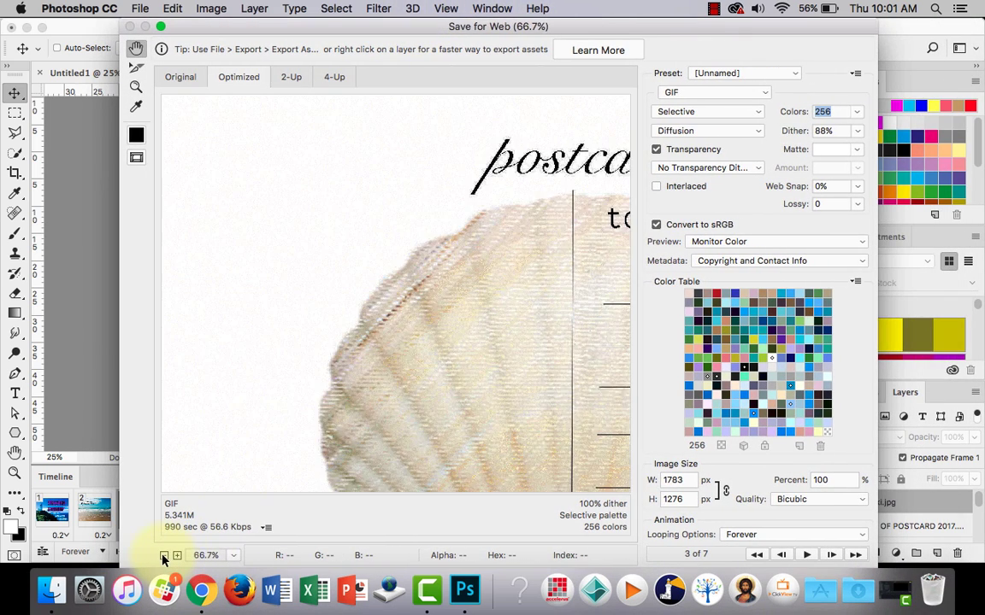
click(165, 557)
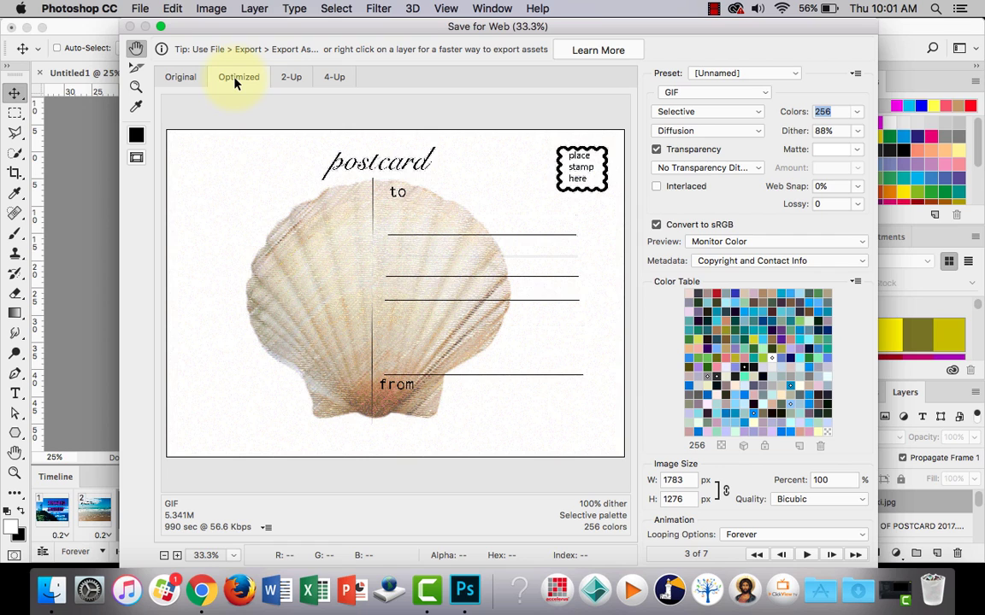
click(193, 79)
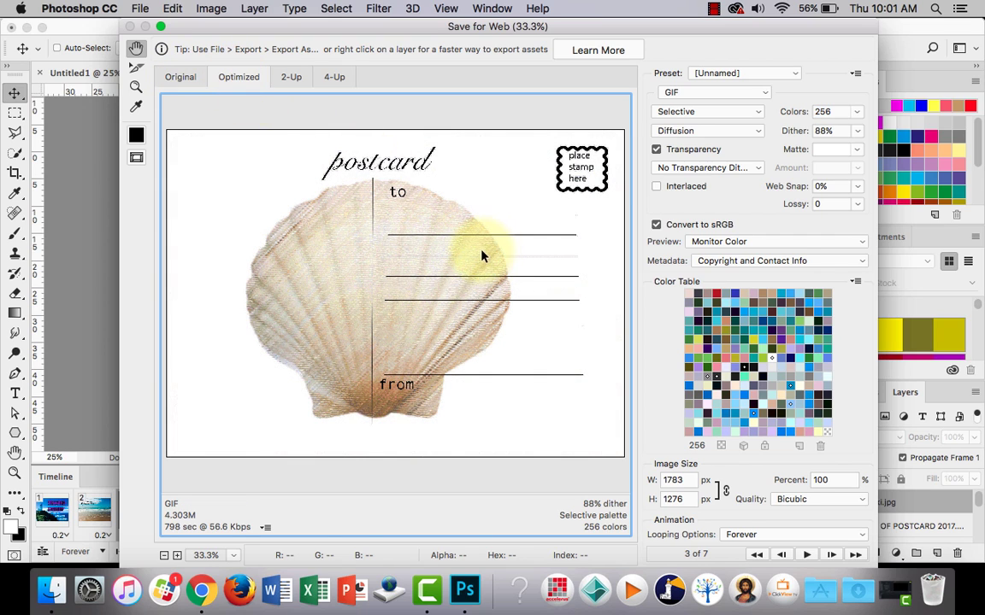
click(758, 96)
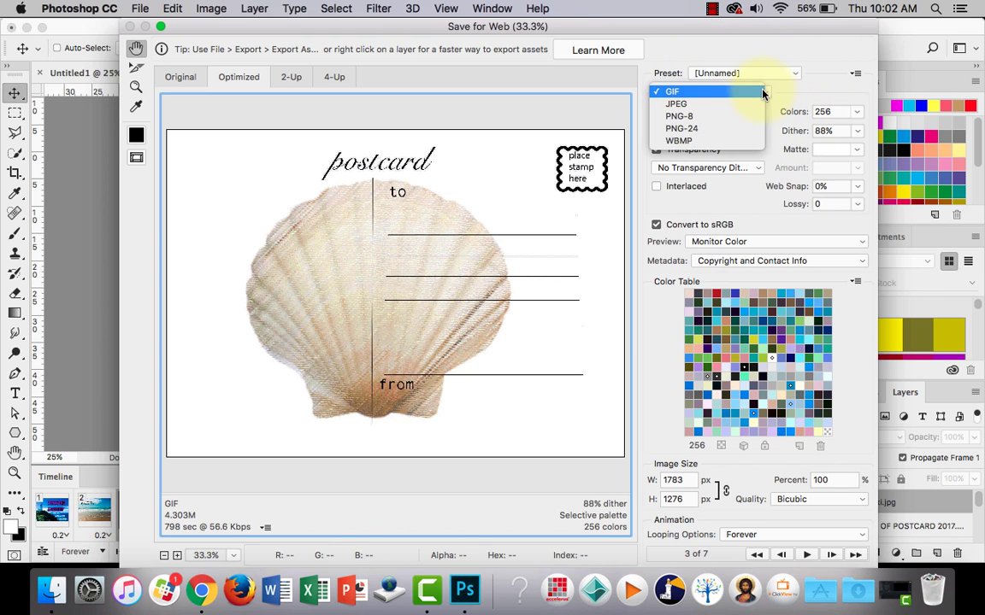
click(753, 96)
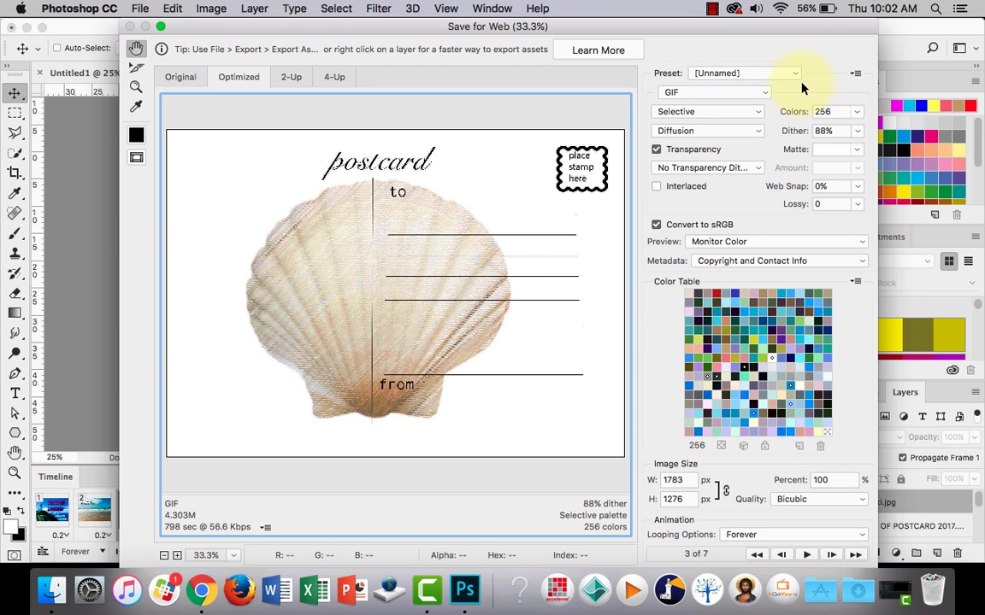
Try reducing the GIF's palette to 16 colors and set it back to 256
click(858, 115)
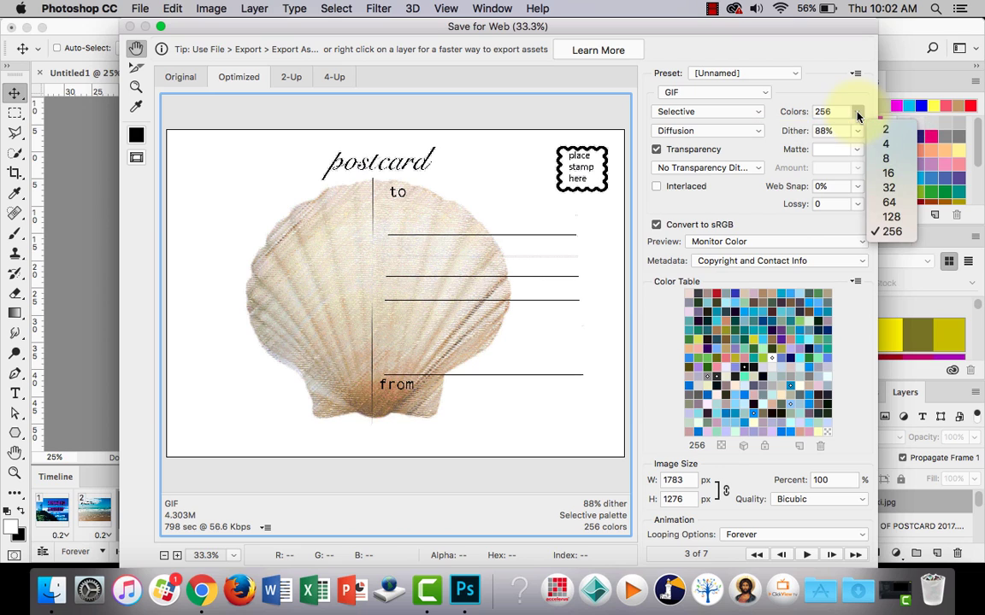
click(889, 175)
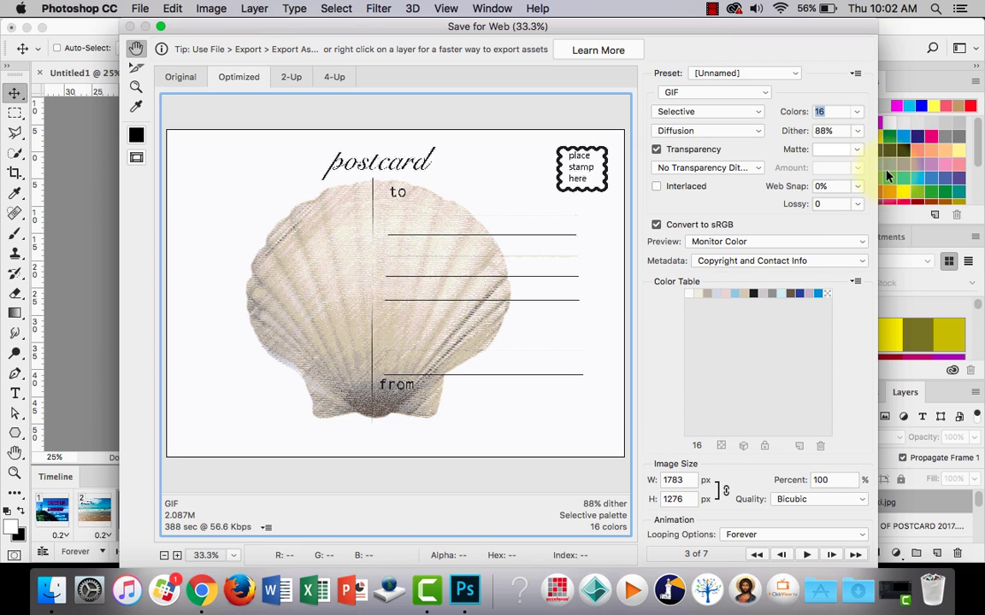
click(858, 112)
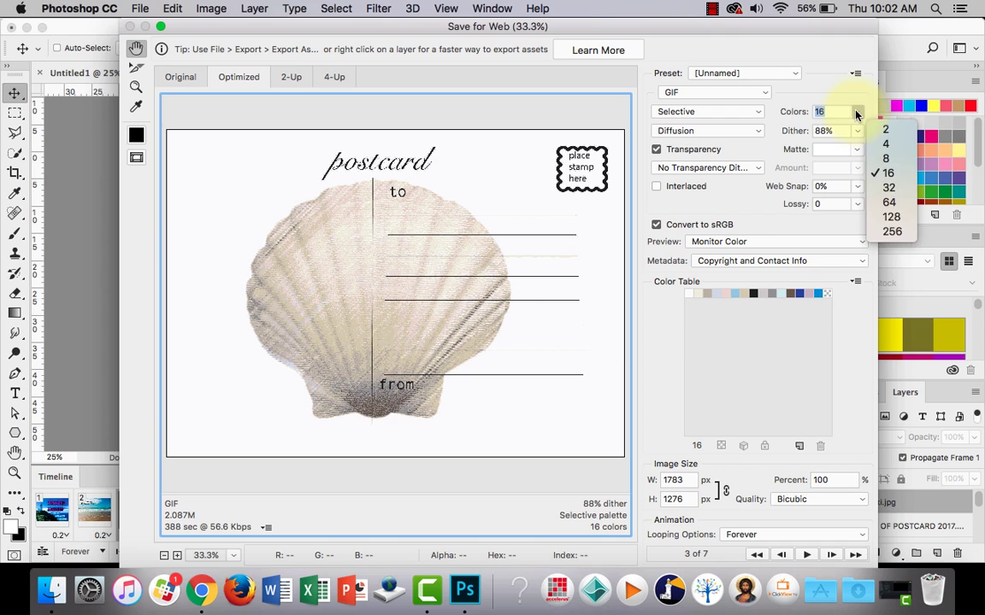
click(889, 232)
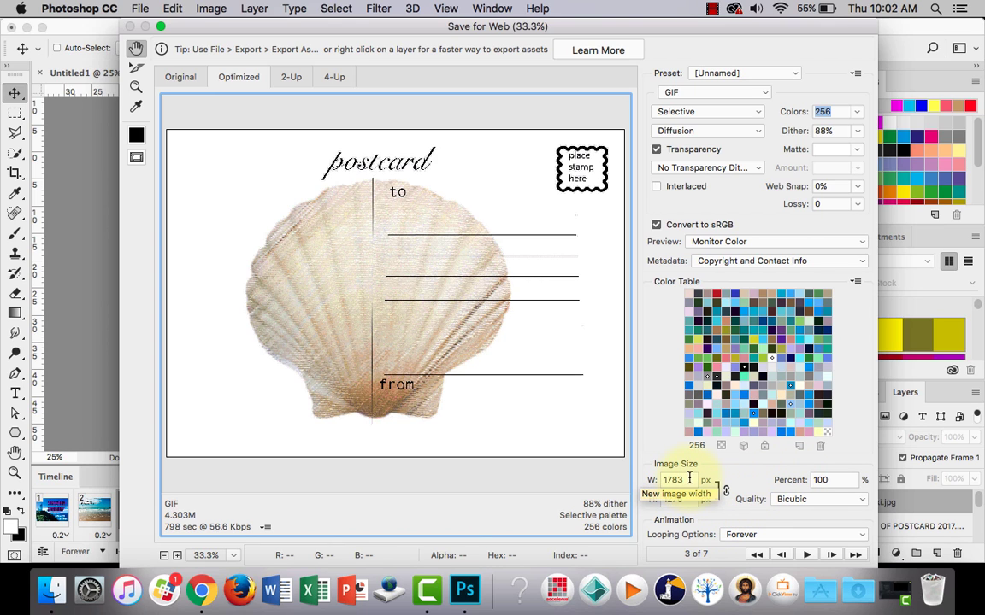
Set the exported image width to 600 px with proportions linked, and enlarge the preview to 66.7%
drag(685, 481, 664, 483)
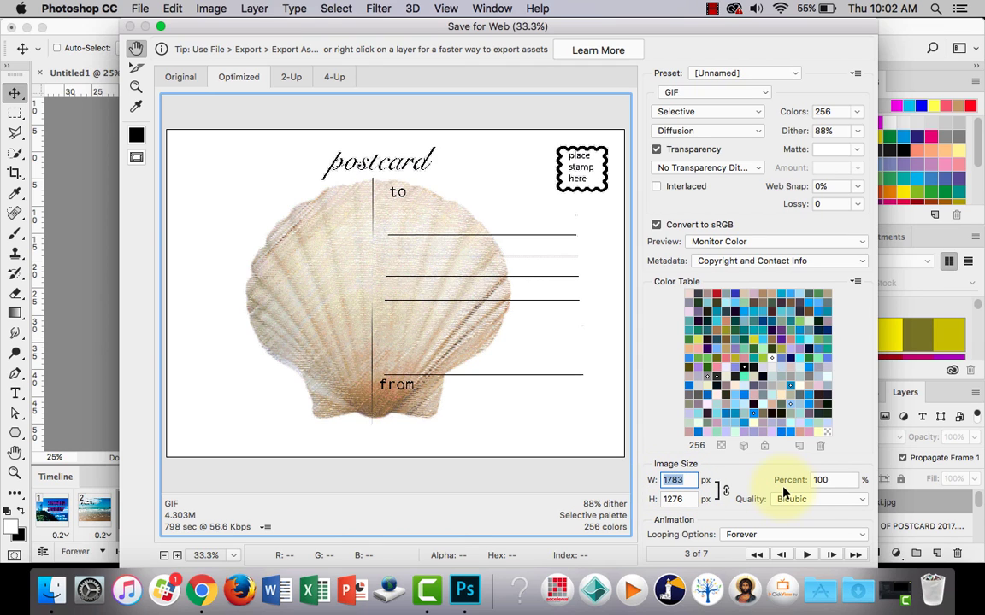
text(600)
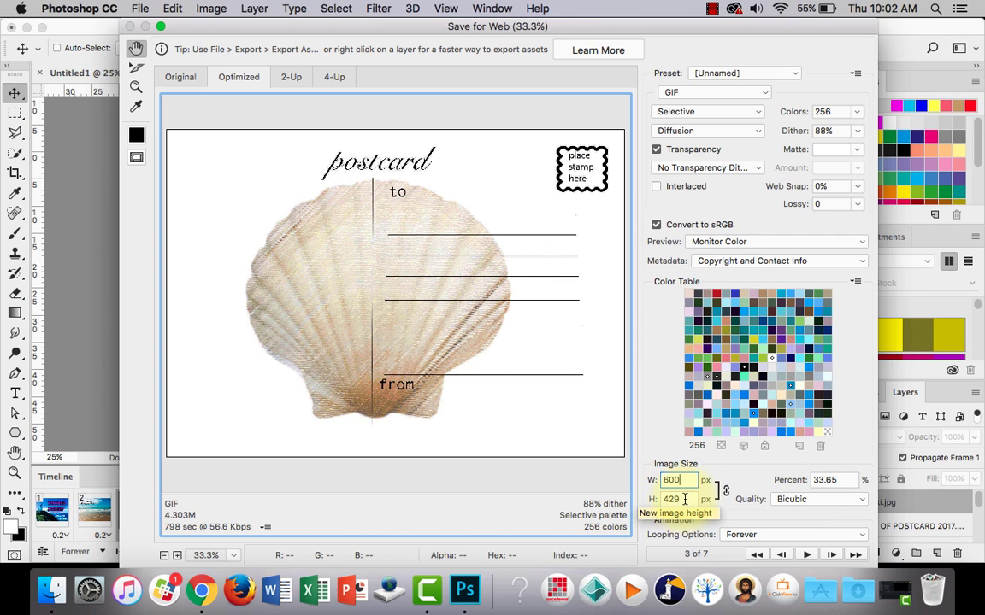
click(742, 479)
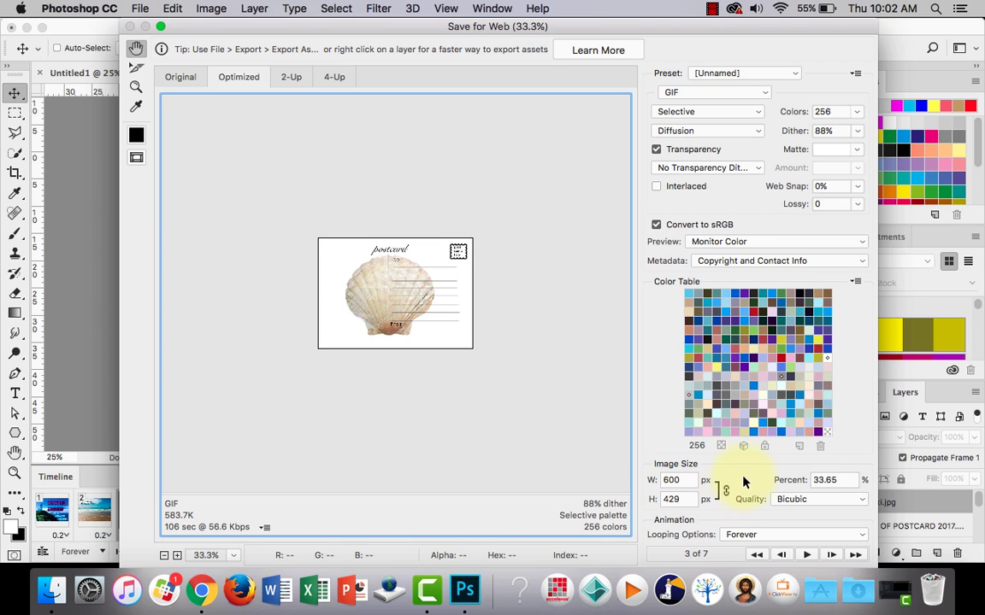
click(177, 556)
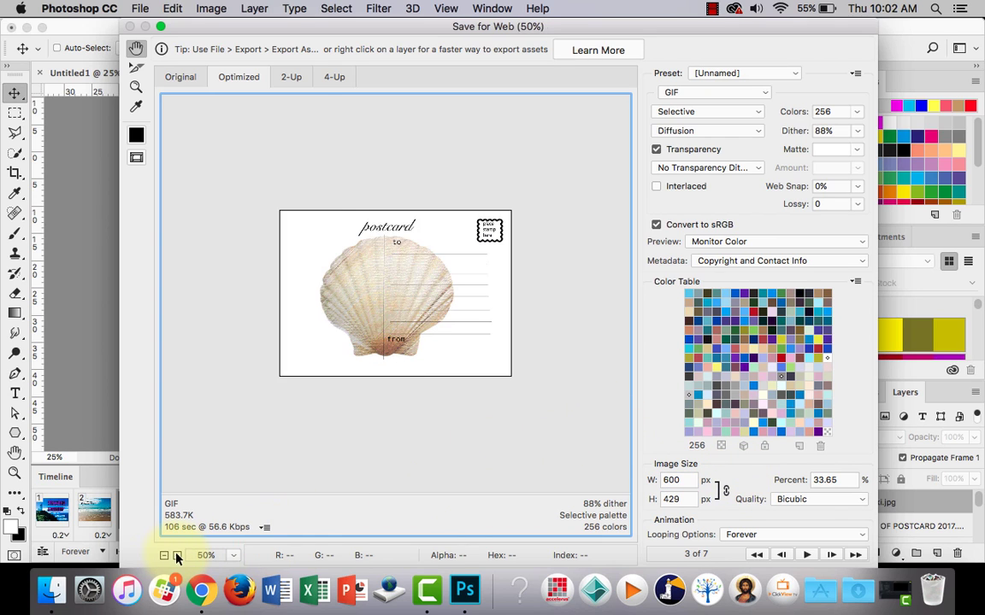
click(177, 556)
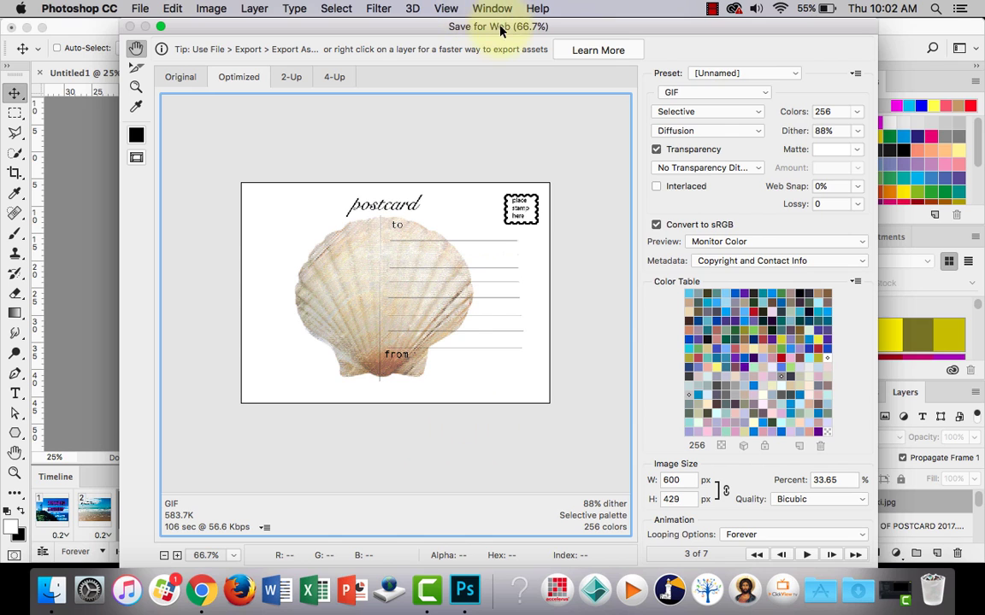
Enlarge the Save for Web dialog, preview the GIF in the Chrome browser, close the preview, and return to Photoshop
mouse_move(499, 33)
mouse_down()
mouse_move(479, 33)
mouse_move(484, 52)
mouse_move(488, 33)
mouse_up()
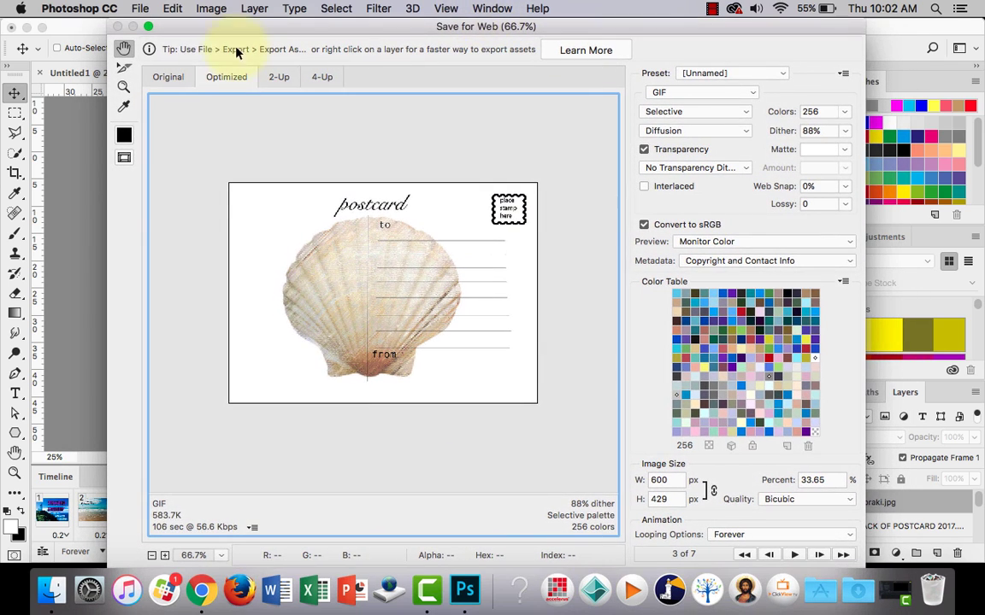
click(148, 27)
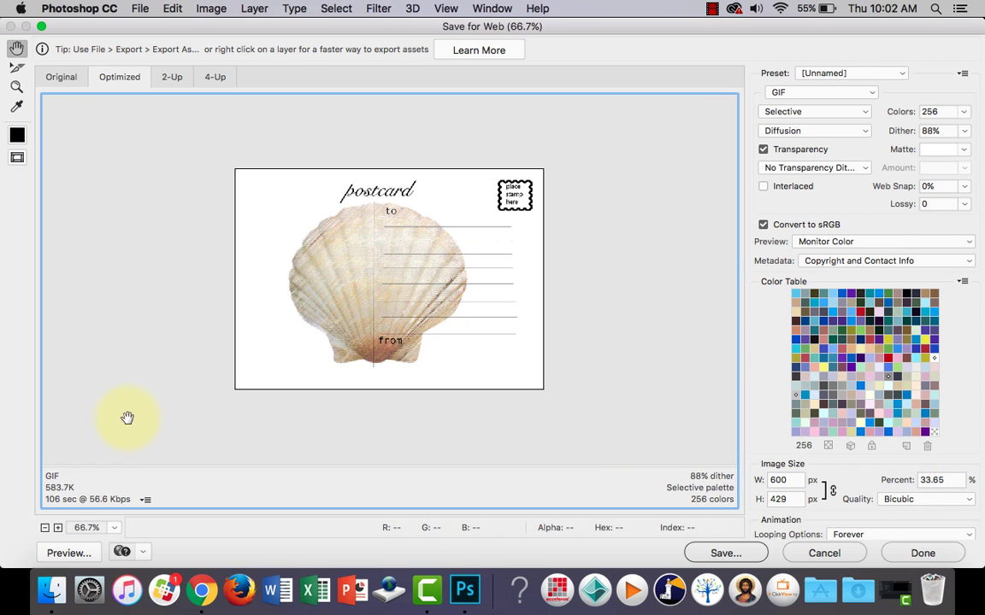
click(77, 554)
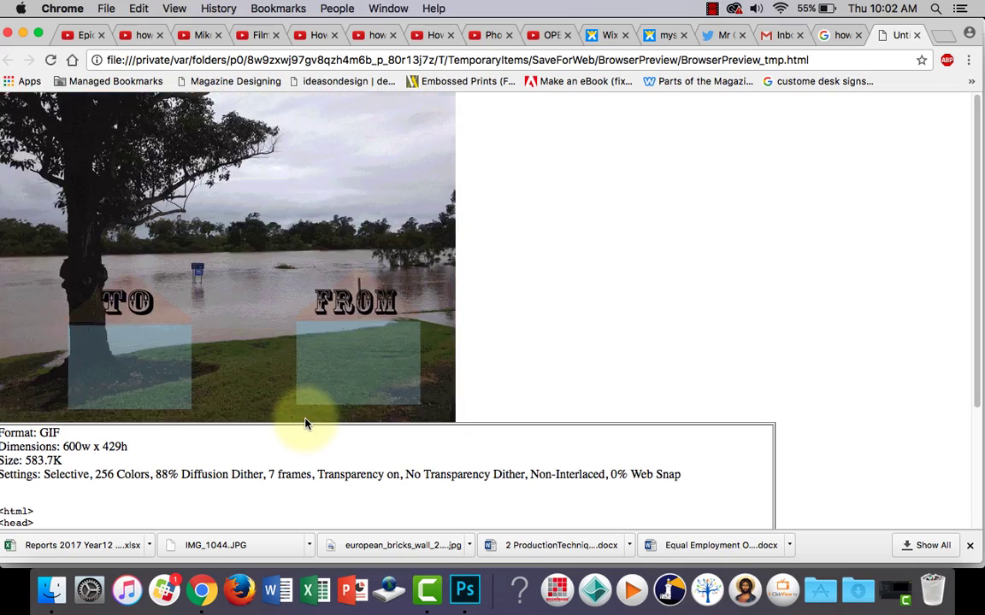
click(917, 35)
click(465, 590)
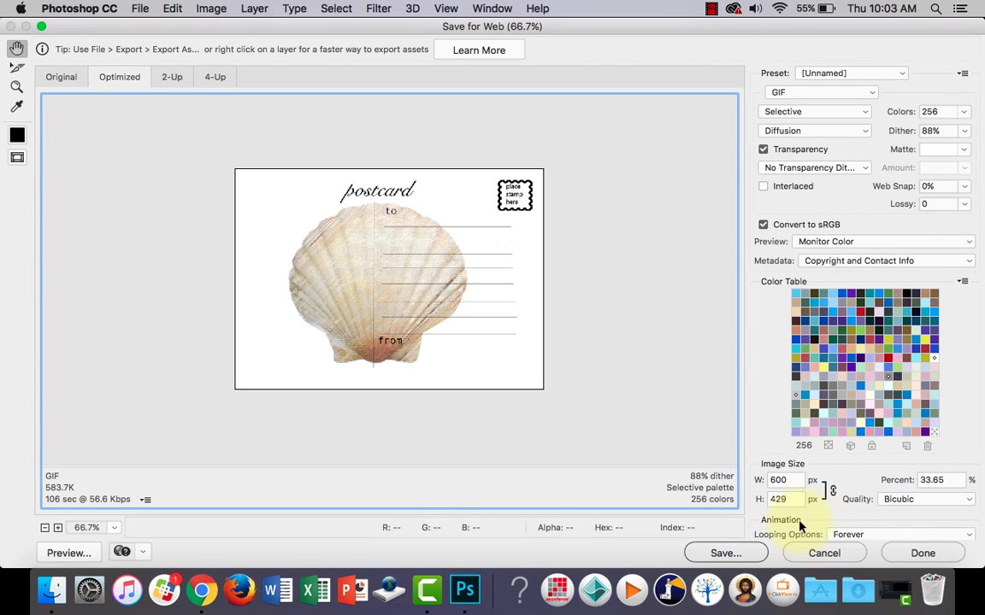
Keep looping at Forever and save the optimized animation as GIF.gif in the PhotographGif folder
click(864, 535)
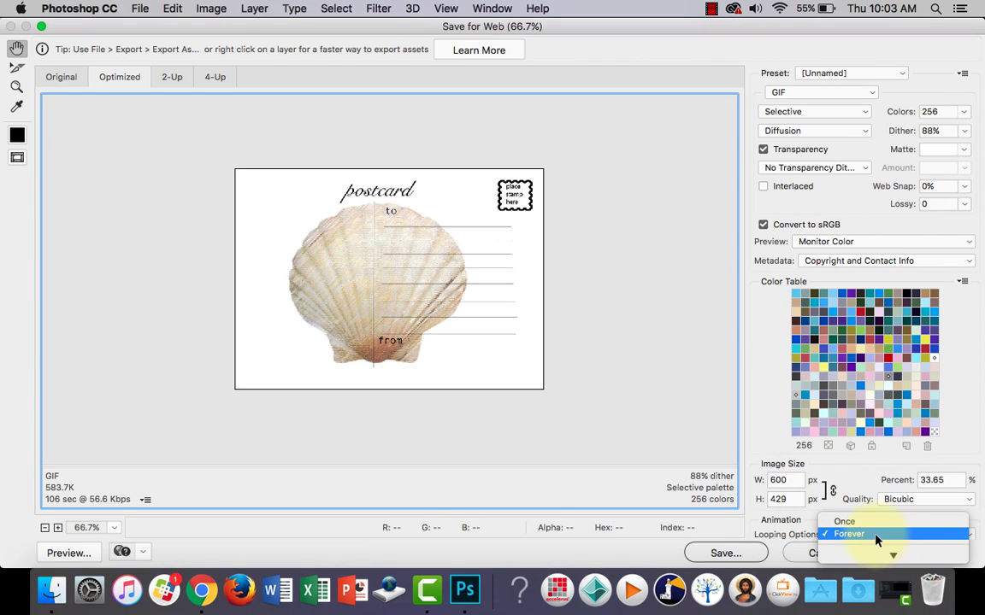
click(877, 536)
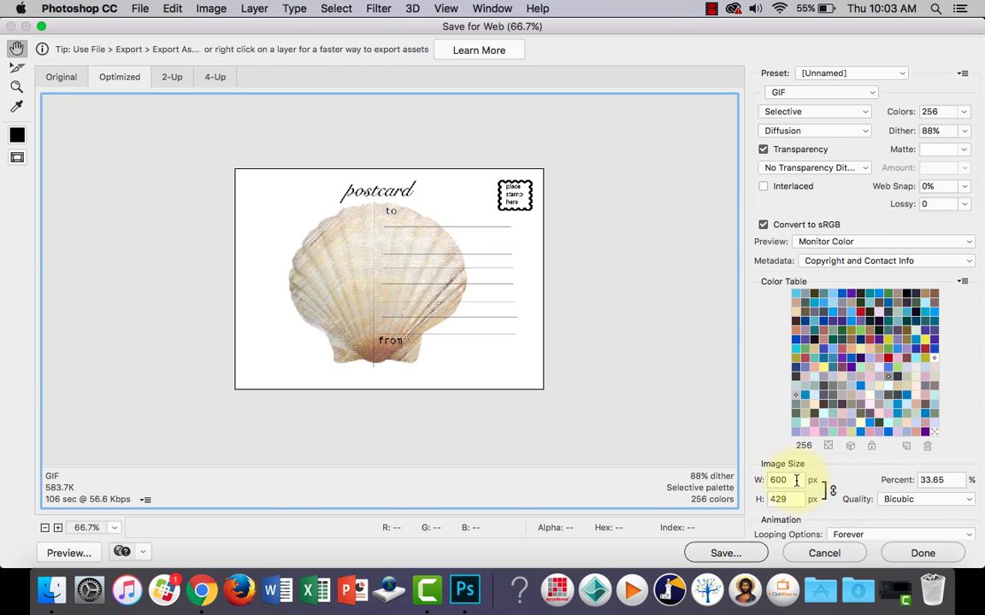
click(722, 553)
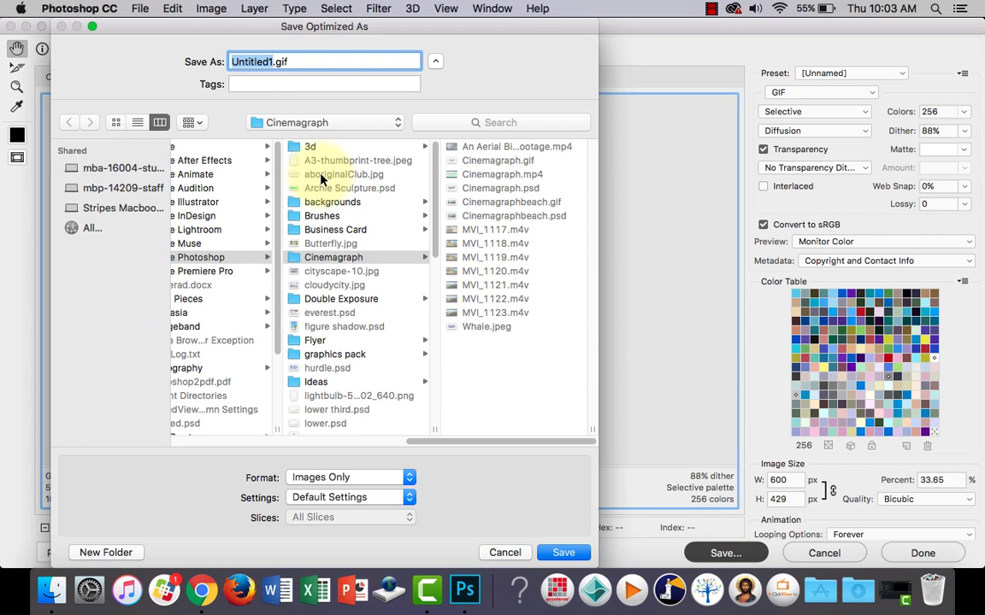
text(Gl)
text(F)
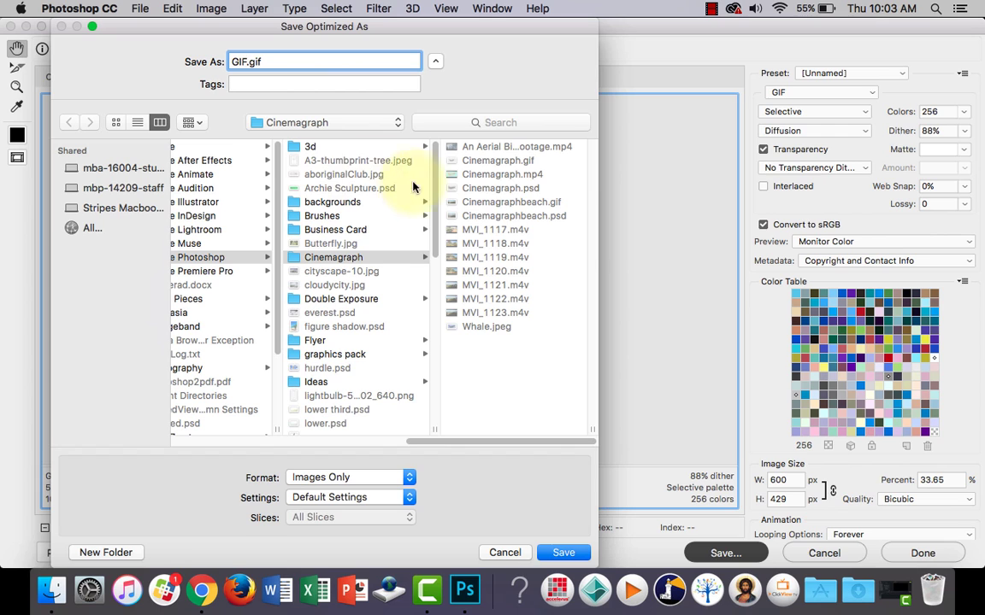
scroll(366, 349, down, 10)
scroll(368, 351, up, 3)
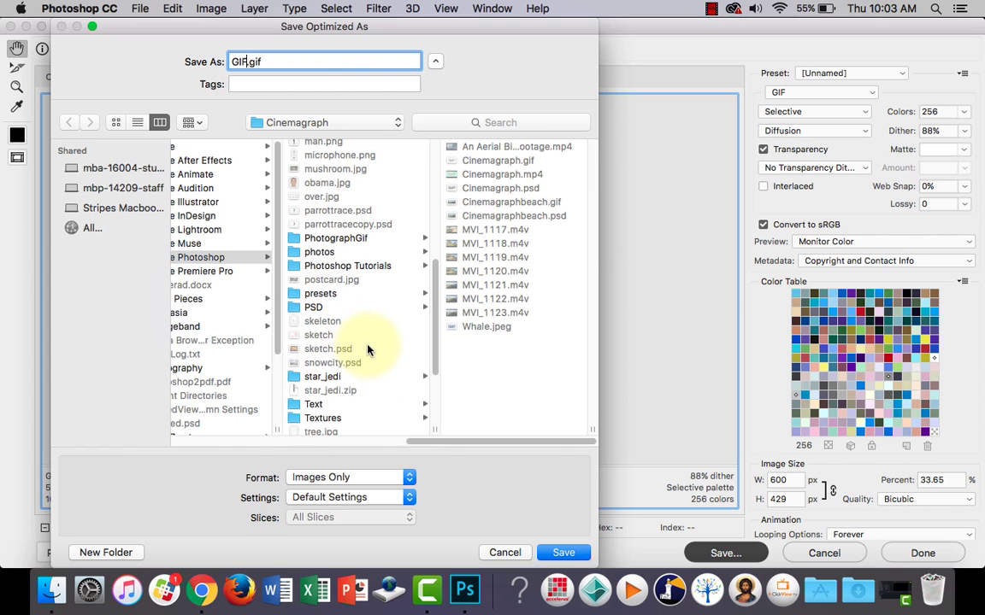
click(353, 239)
click(563, 553)
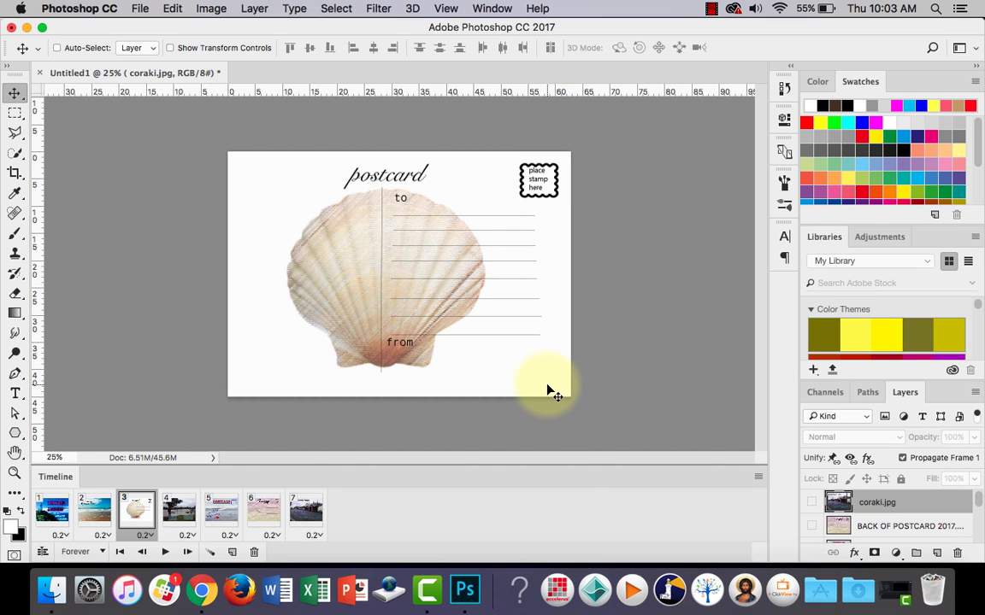
Switch to Finder, locate GIF.gif in Adobe Photoshop's PhotographGif folder, view its frames in Preview, and close it
click(42, 590)
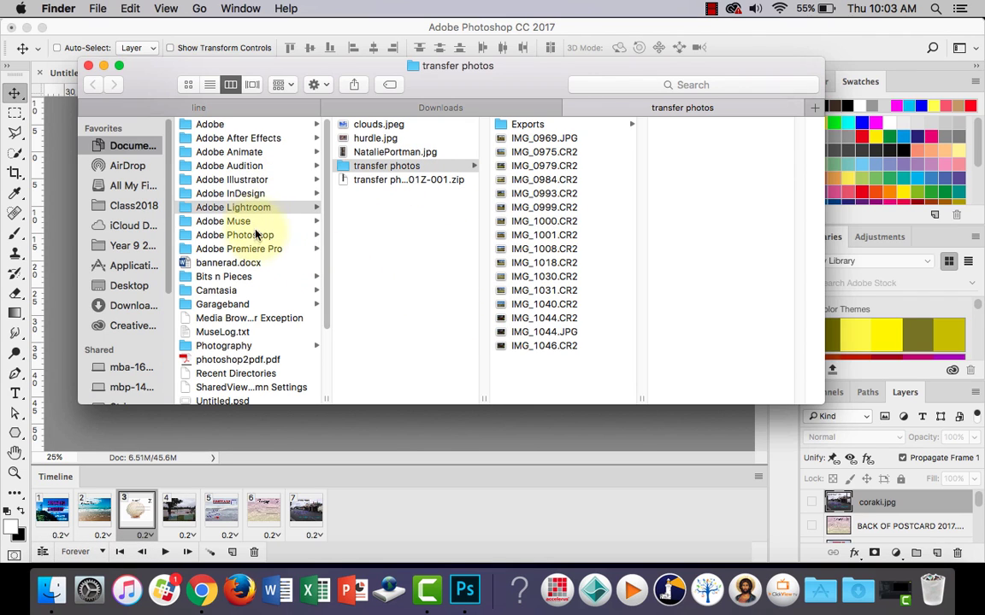
click(255, 234)
scroll(407, 269, down, 3)
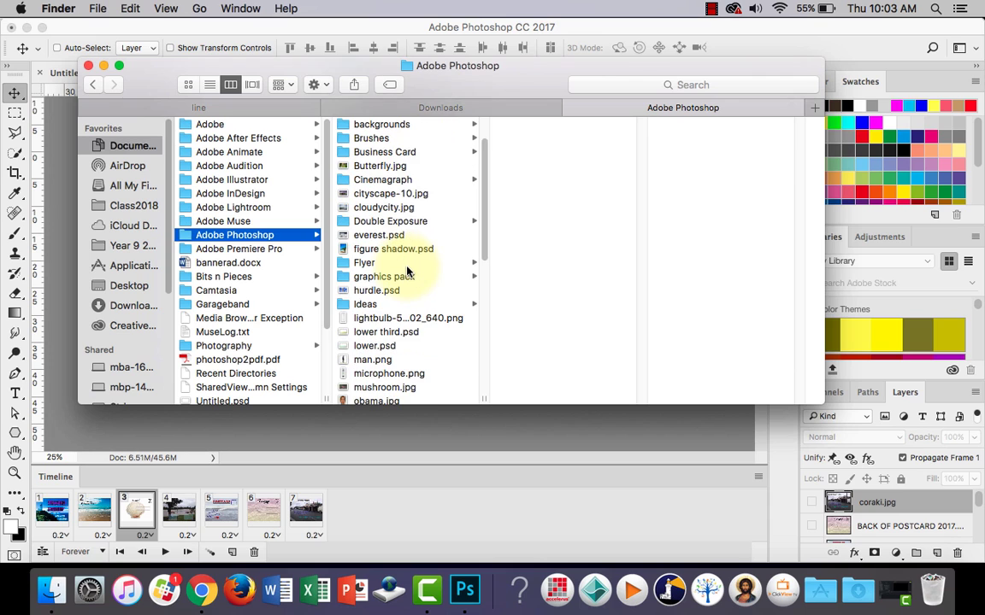
scroll(409, 284, down, 3)
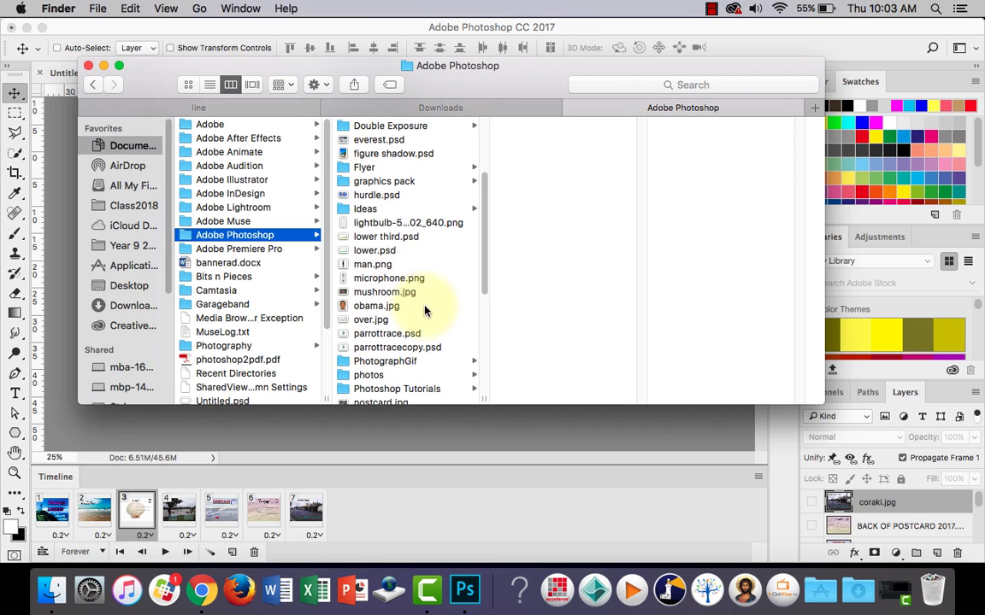
click(413, 362)
click(511, 250)
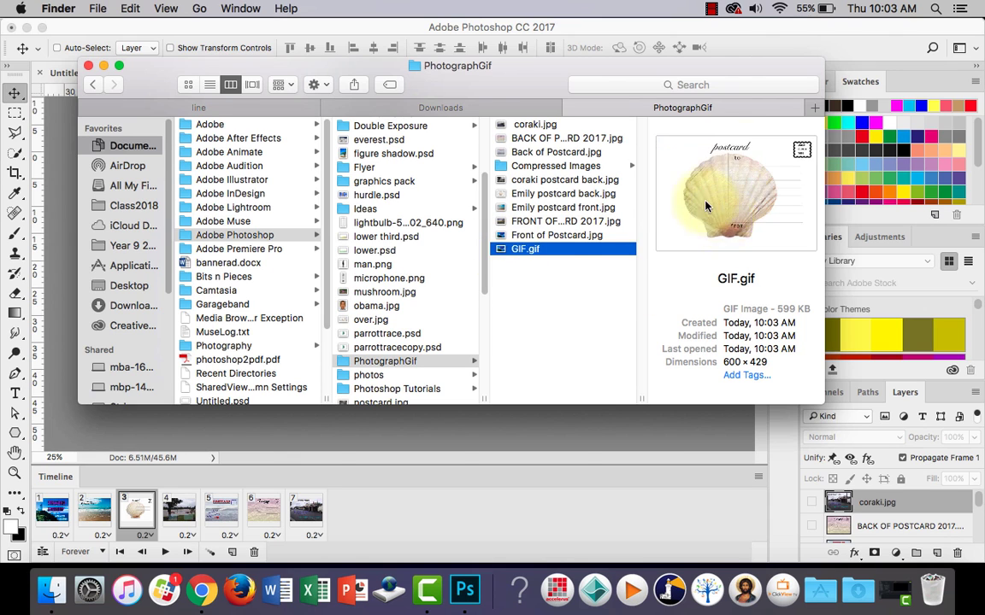
double_click(523, 249)
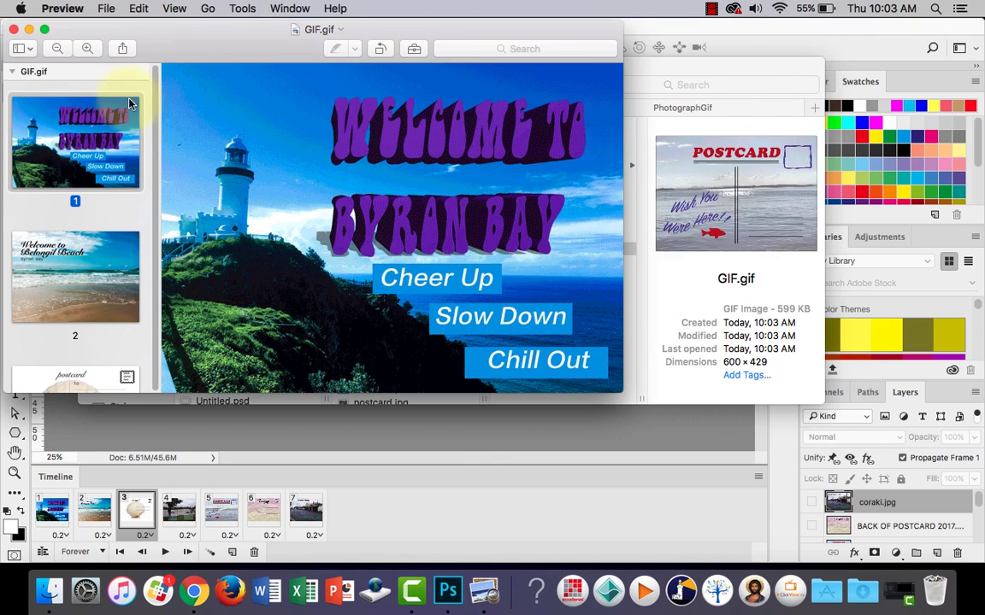
click(14, 29)
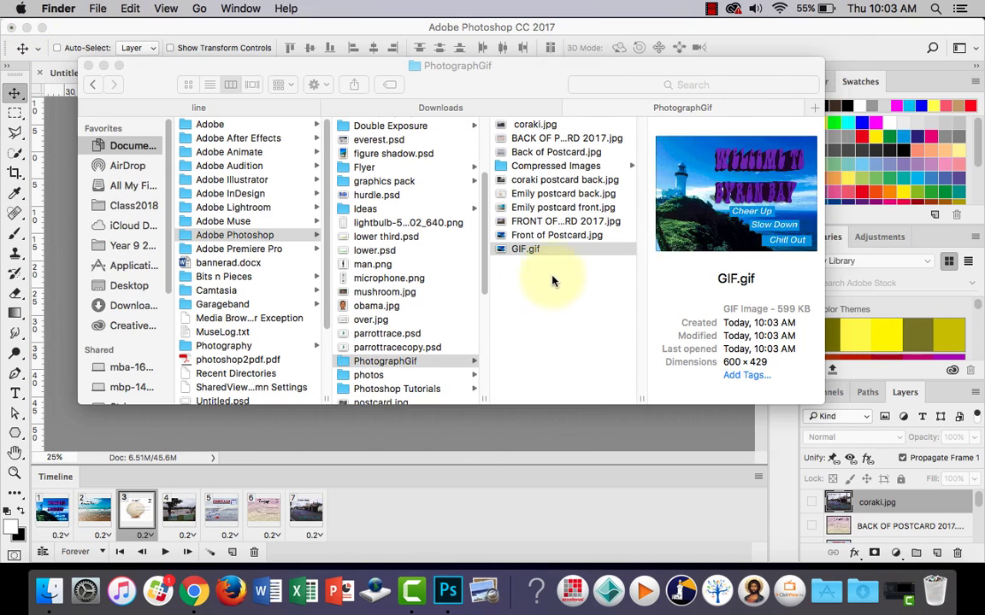
Open GIF.gif in Google Chrome to watch the looping animation, and close its tab
right_click(525, 247)
mouse_move(552, 261)
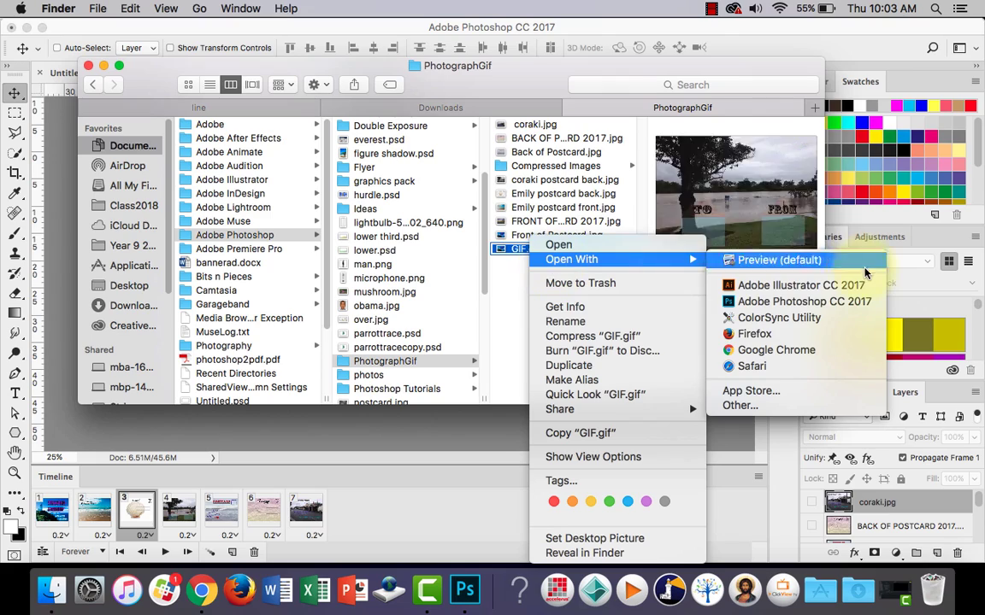
click(799, 354)
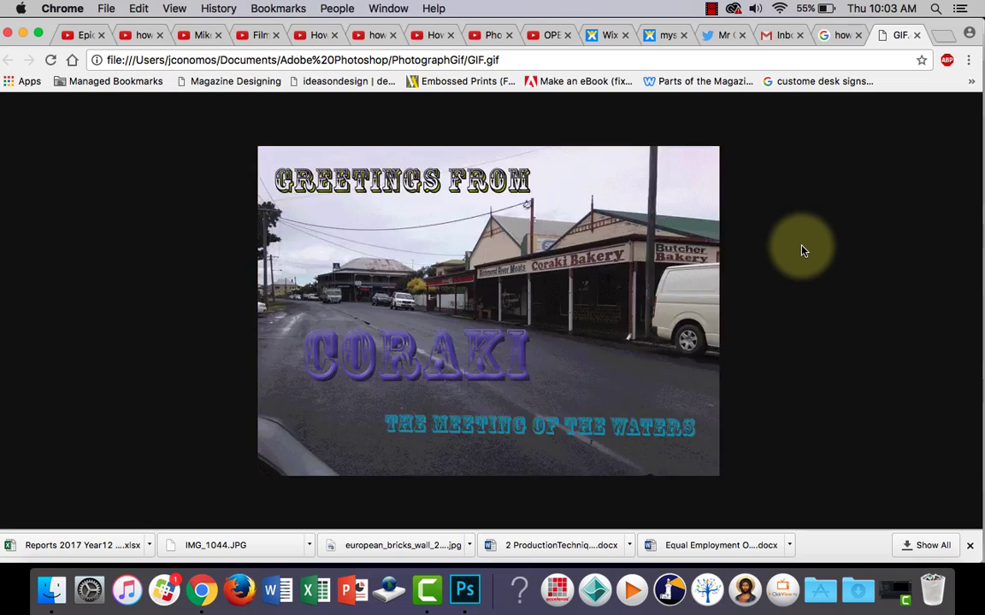
click(916, 35)
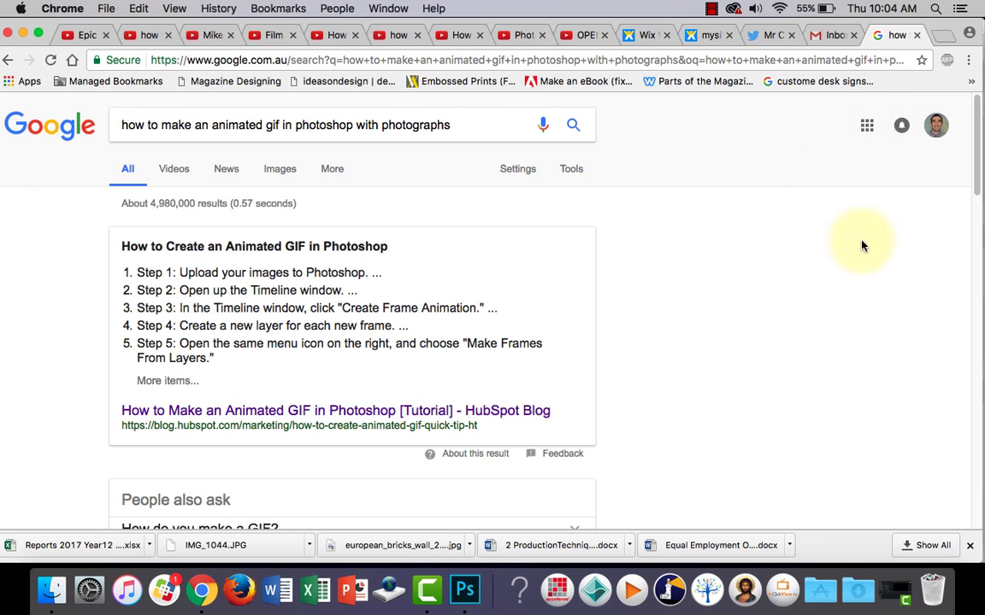
click(711, 8)
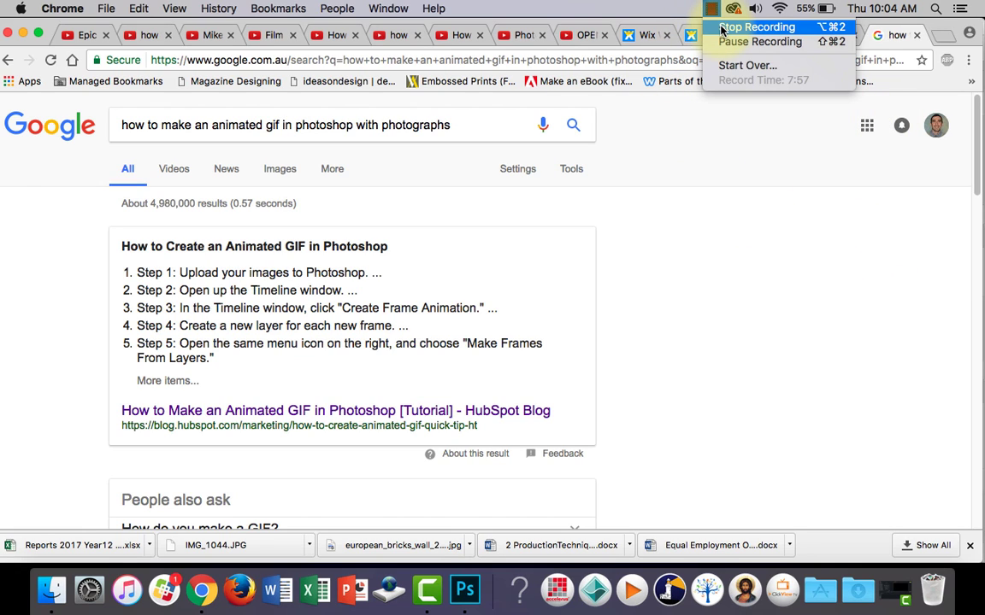